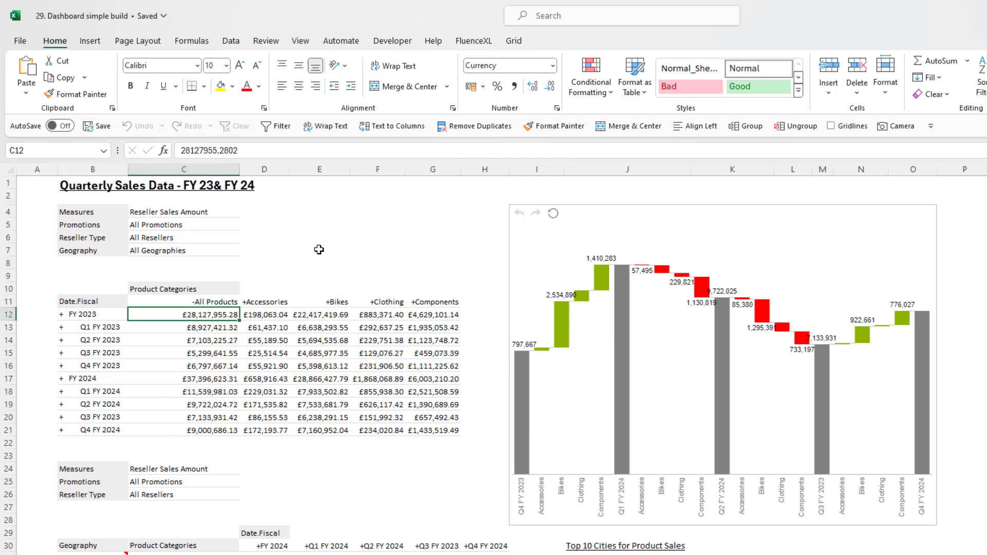
Add a new FluenceXL dashboard sheet to the workbook.
{"action": "left_click", "coordinate": [487, 45]}
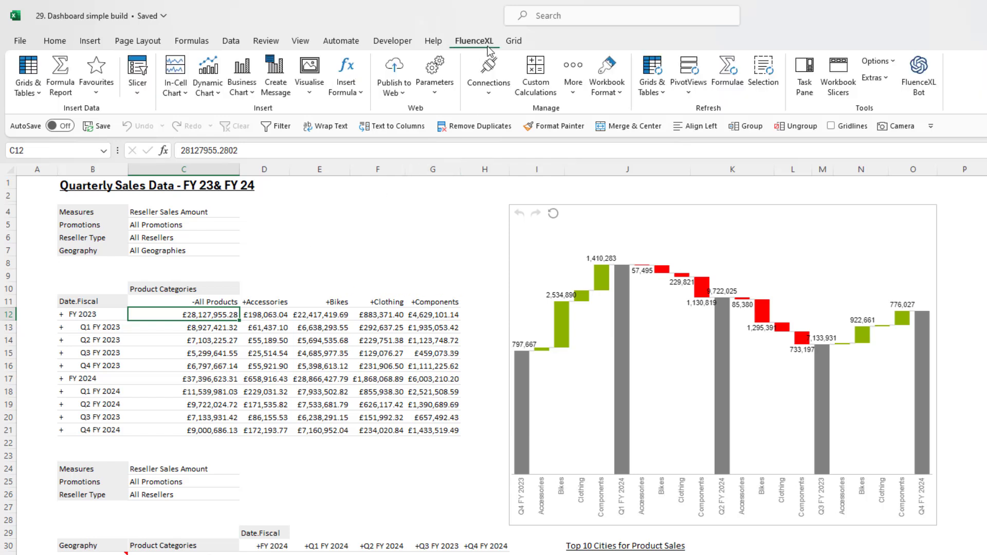
{"action": "left_click", "coordinate": [311, 87]}
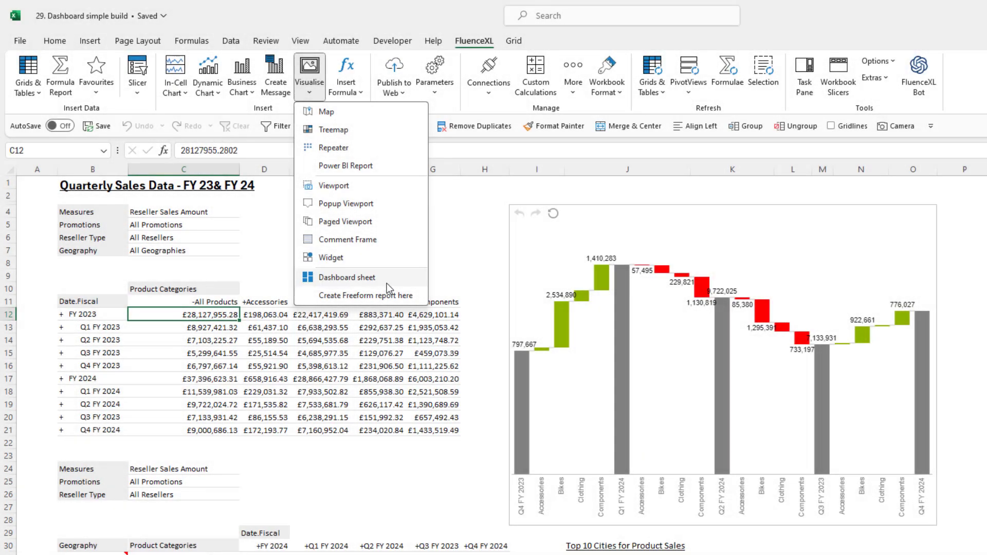
{"action": "left_click", "coordinate": [387, 282]}
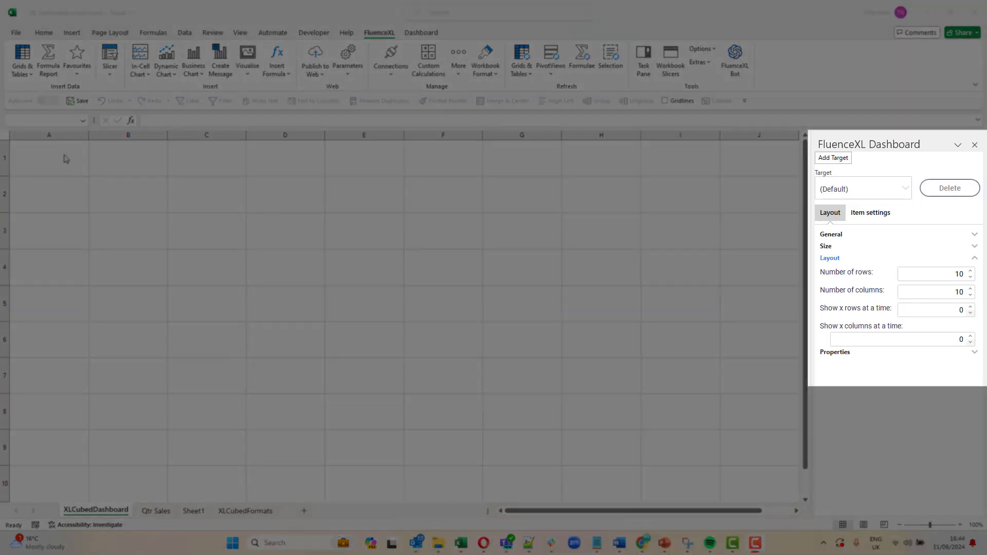
Insert a Geography hierarchy slicer in A1:A5 as a list box, containing All Geographies and its children.
{"action": "left_click_drag", "start_coordinate": [63, 156], "coordinate": [43, 303]}
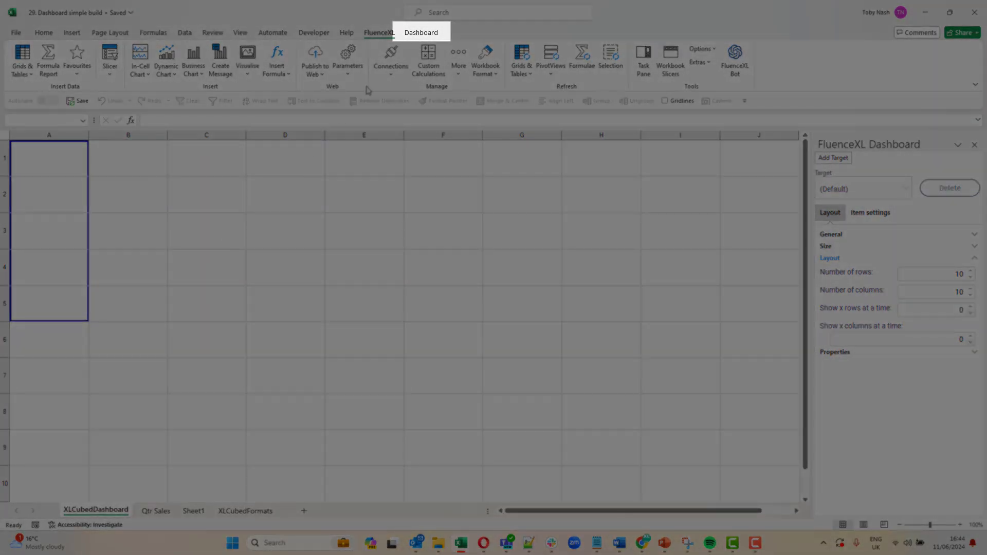
{"action": "left_click", "coordinate": [418, 34]}
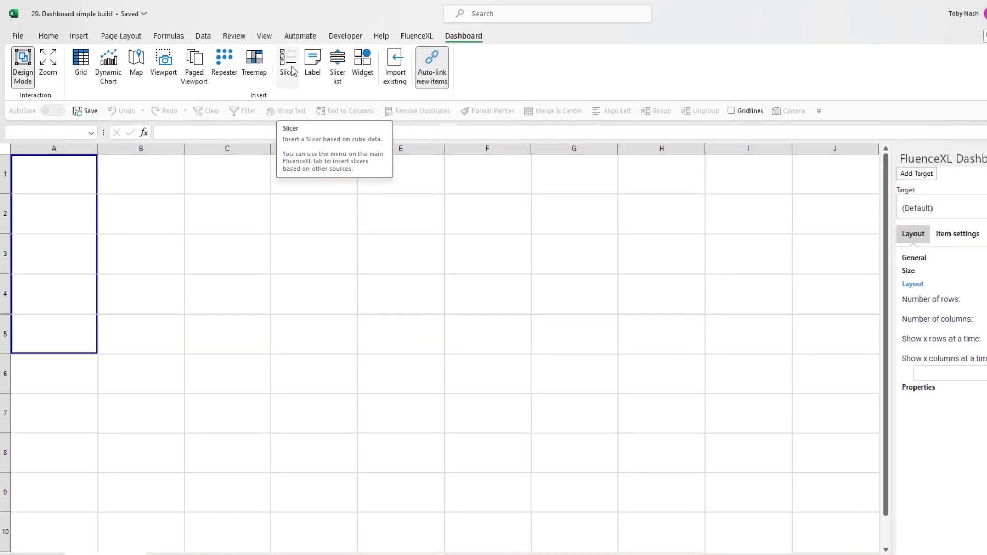
{"action": "left_click", "coordinate": [291, 68]}
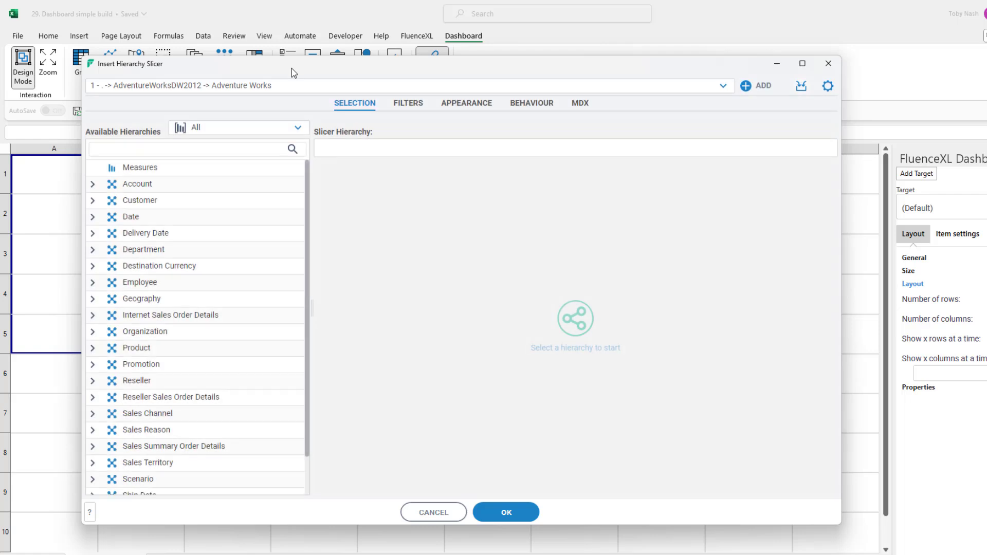
{"action": "left_click_drag", "start_coordinate": [177, 301], "coordinate": [389, 154]}
{"action": "left_click_drag", "start_coordinate": [376, 222], "coordinate": [588, 246]}
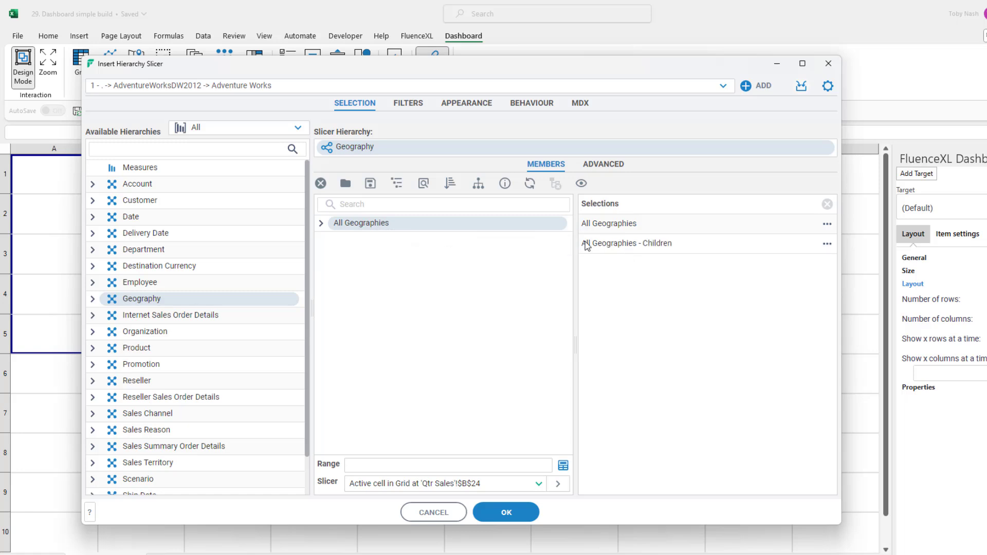
{"action": "left_click", "coordinate": [489, 109]}
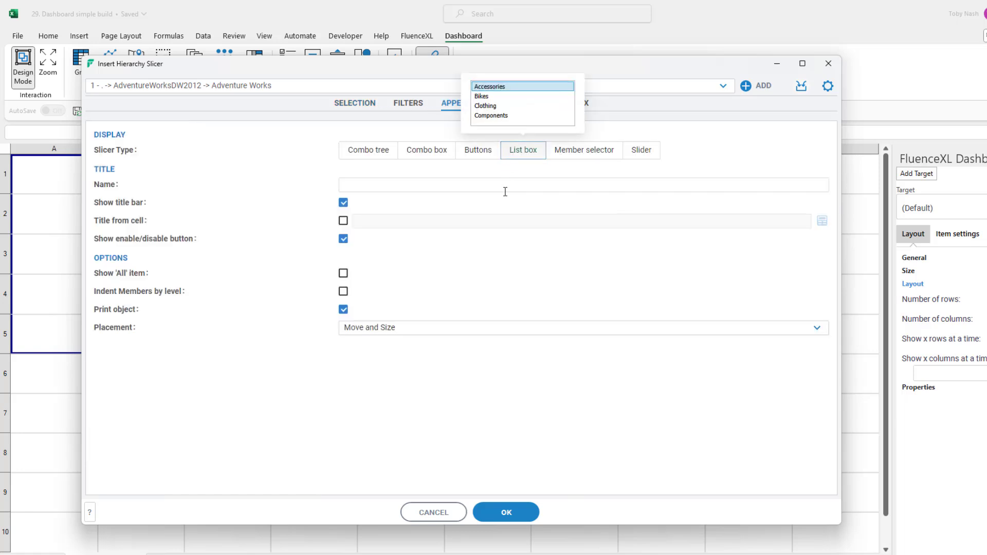
{"action": "left_click", "coordinate": [501, 512]}
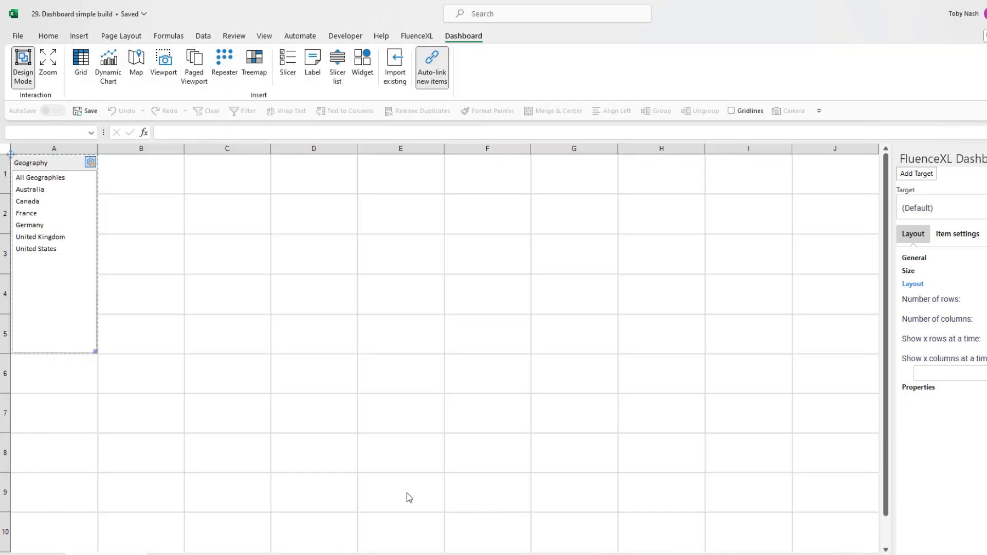
Insert a Measures slicer in A6:A10 with Reseller Sales Amount, Order Quantity, Extended Amount, Tax Amount and Freight Cost.
{"action": "left_click_drag", "start_coordinate": [60, 382], "coordinate": [60, 522]}
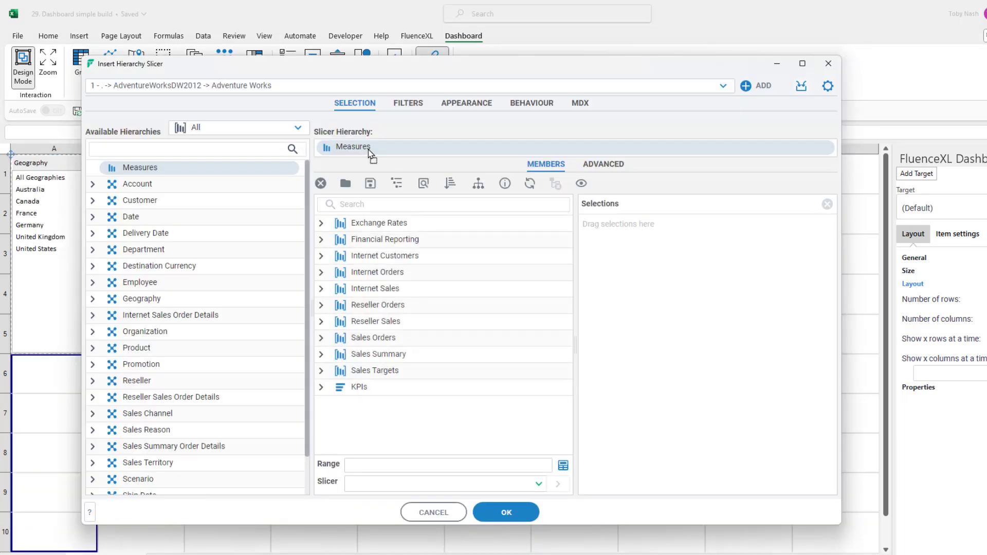
{"action": "left_click", "coordinate": [517, 511]}
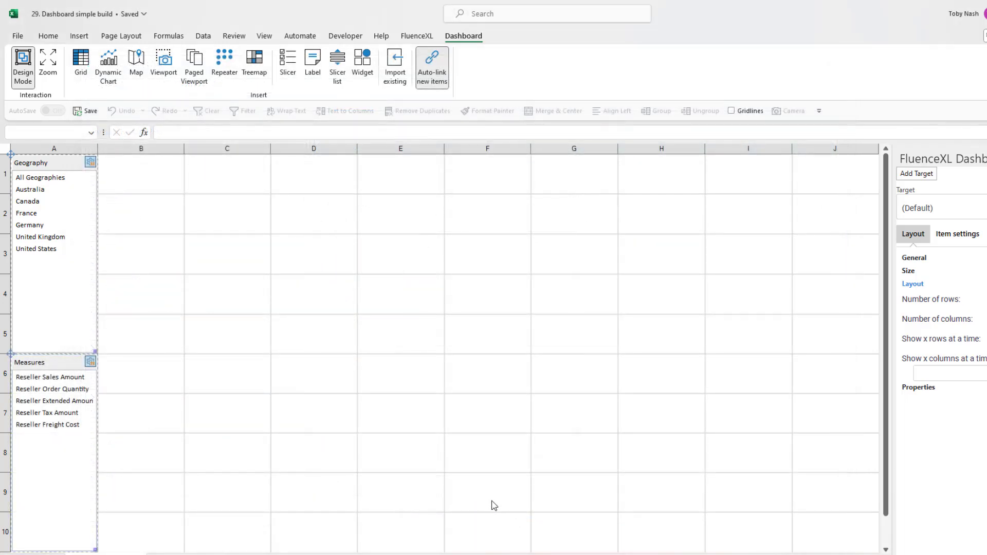
Insert a grid in B6:H10 from a saved favourite with Product Categories in columns and Geography in rows.
{"action": "left_click_drag", "start_coordinate": [154, 372], "coordinate": [626, 519]}
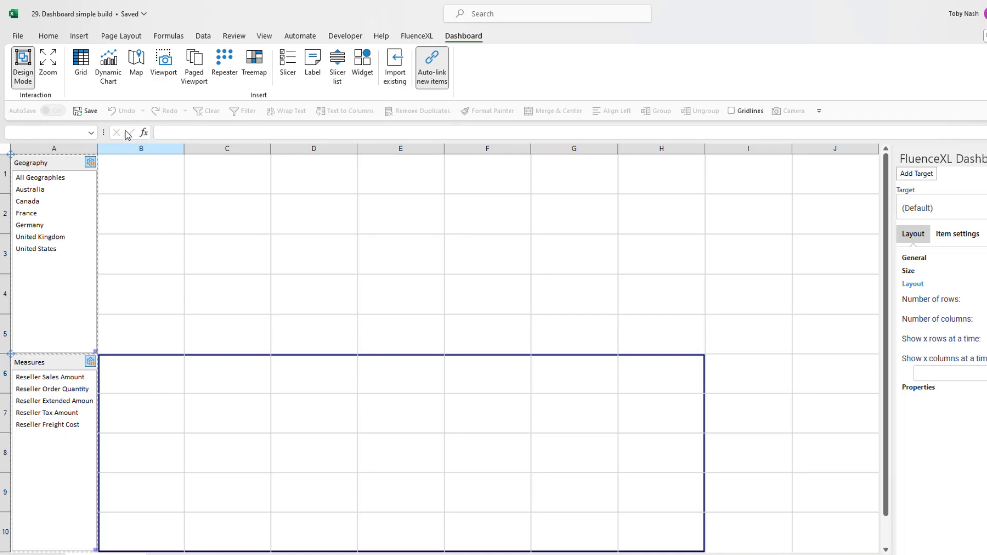
{"action": "left_click", "coordinate": [81, 64]}
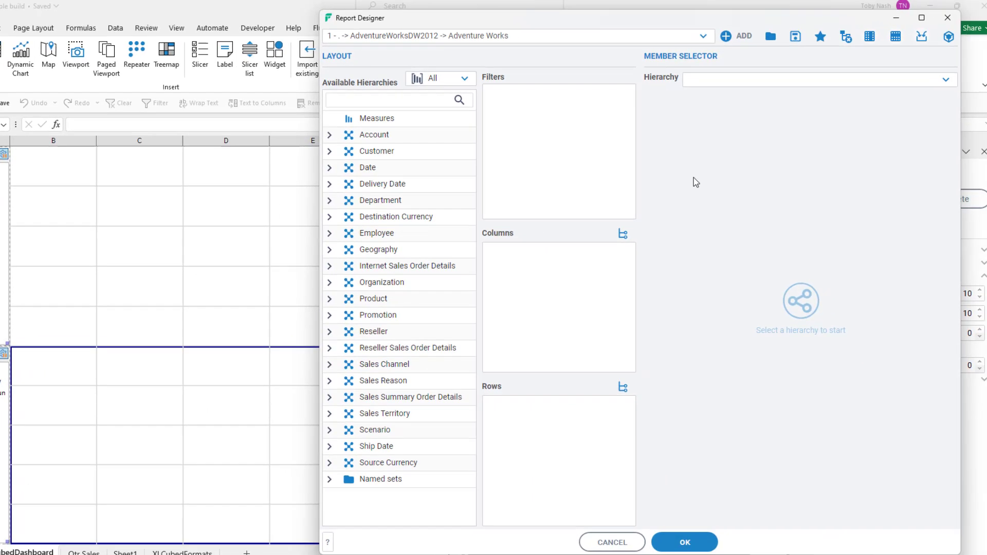
{"action": "left_click", "coordinate": [898, 44]}
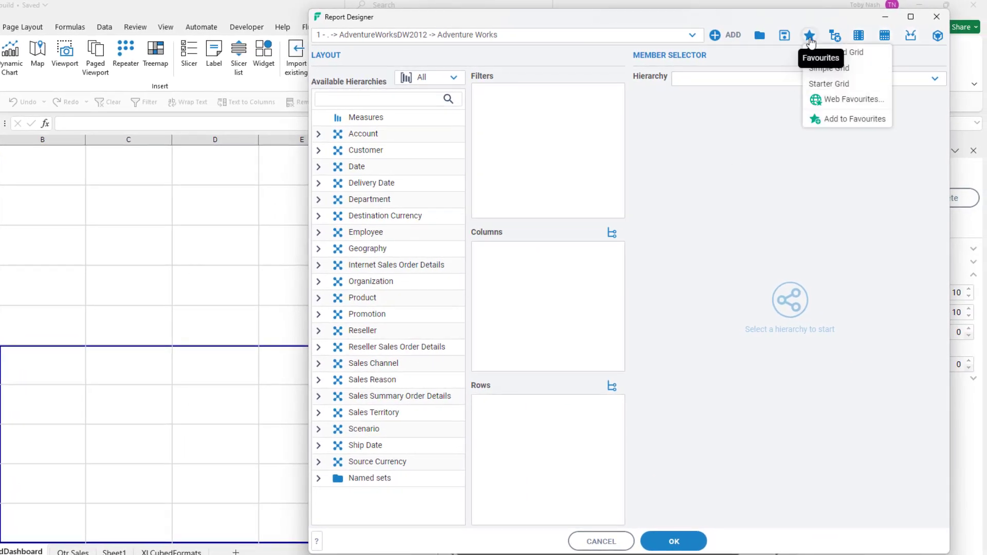
{"action": "left_click", "coordinate": [857, 54]}
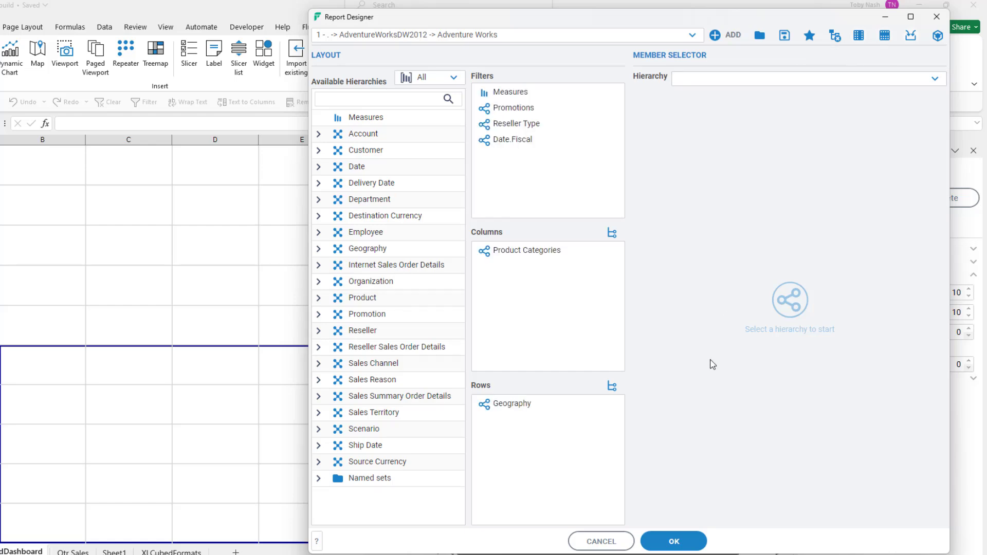
{"action": "left_click", "coordinate": [673, 541]}
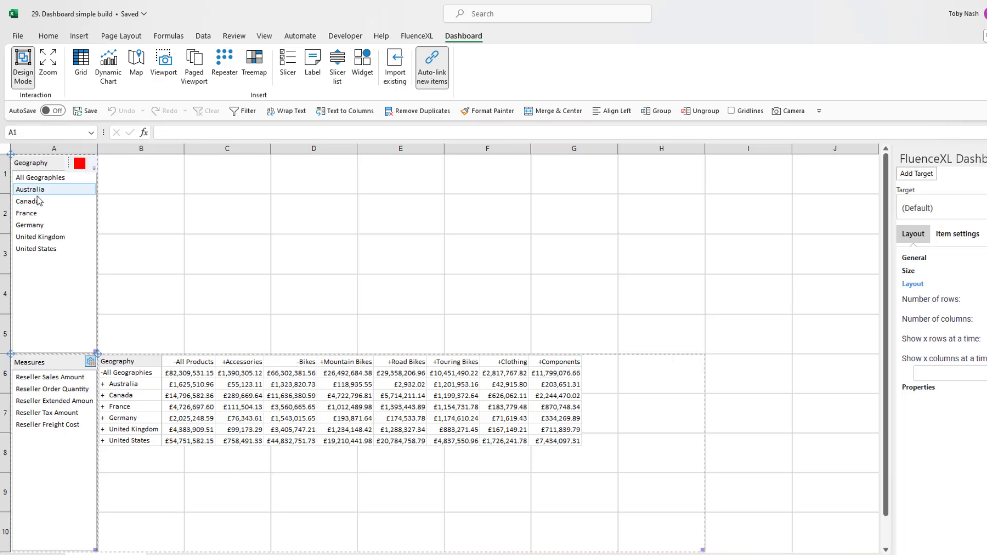
Filter the dashboard to Canada with the Geography slicer and check which colour category the slicer is linked to.
{"action": "left_click", "coordinate": [37, 201]}
{"action": "left_click", "coordinate": [81, 162]}
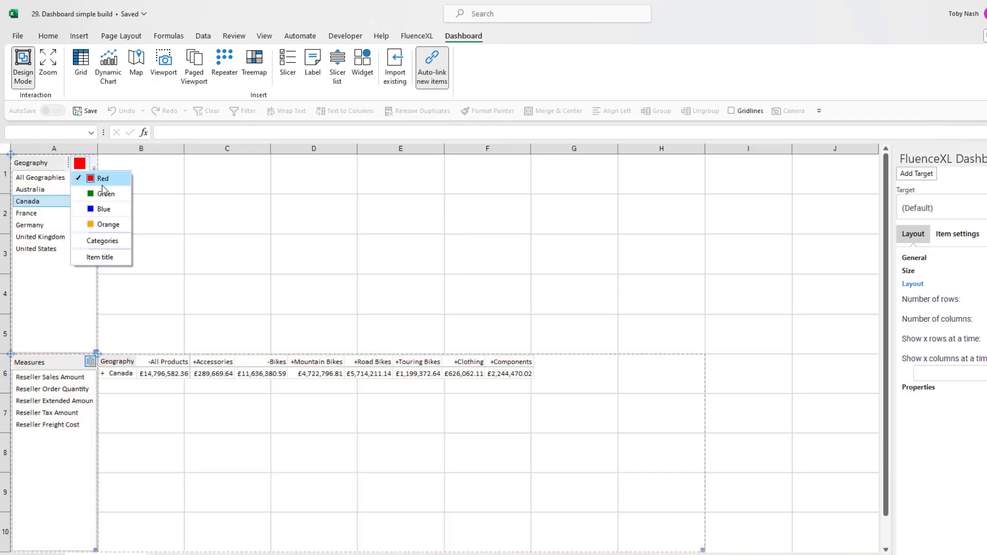
Edit the grid's Geography rows to duplicate the Dashboard Selection entry and set the copy to Children.
{"action": "right_click", "coordinate": [210, 374]}
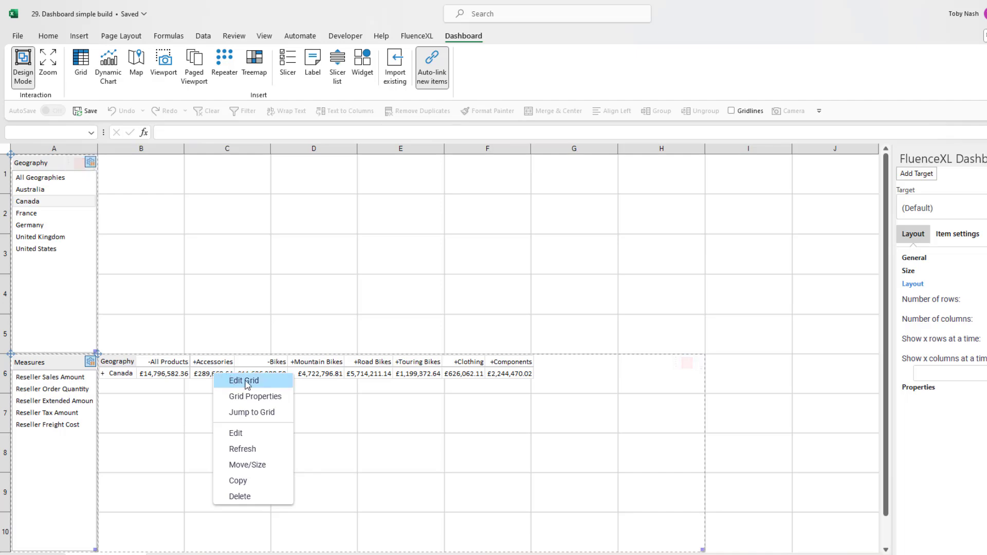
{"action": "left_click", "coordinate": [245, 380]}
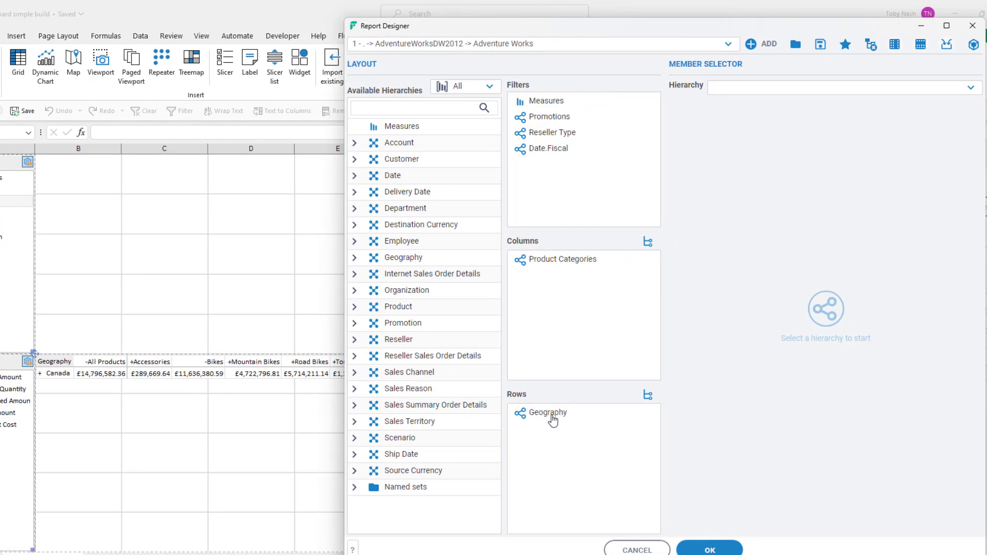
{"action": "left_click", "coordinate": [591, 412]}
{"action": "right_click", "coordinate": [875, 169]}
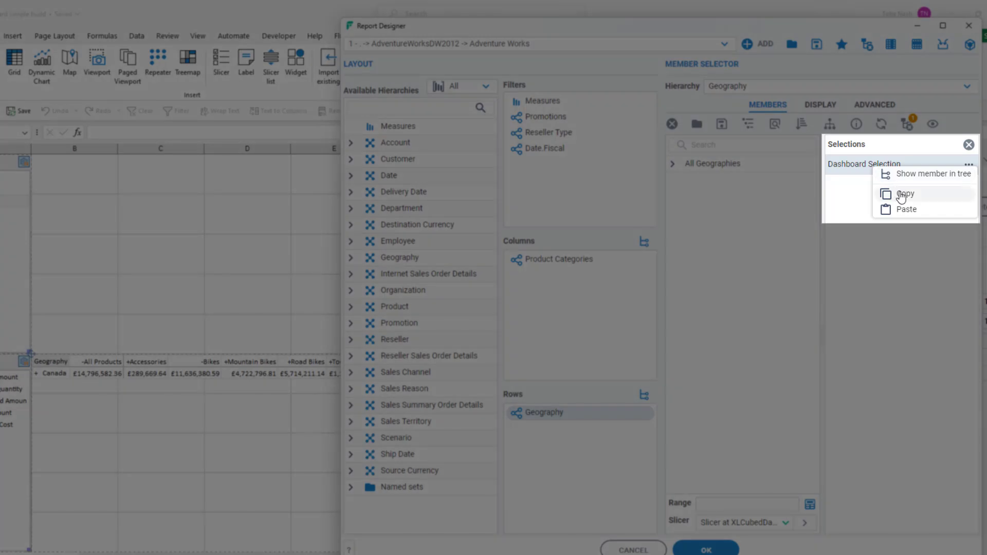
{"action": "left_click", "coordinate": [901, 195]}
{"action": "right_click", "coordinate": [901, 196]}
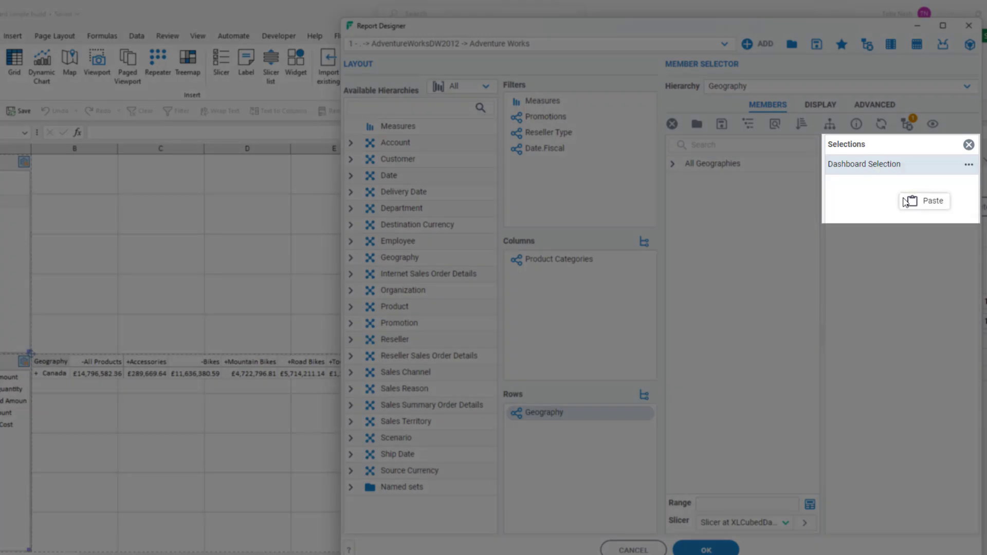
{"action": "left_click", "coordinate": [915, 201]}
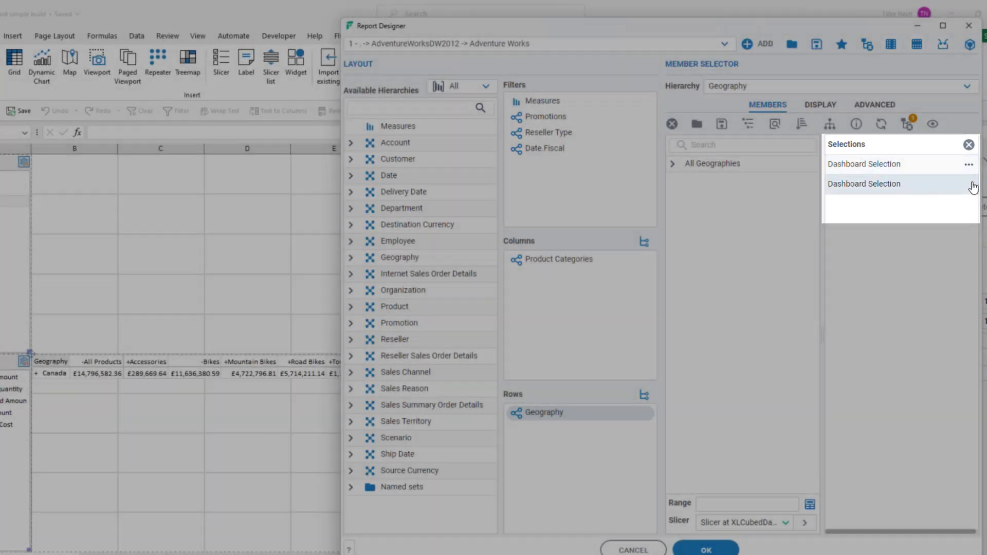
{"action": "left_click", "coordinate": [969, 184]}
{"action": "left_click", "coordinate": [916, 219]}
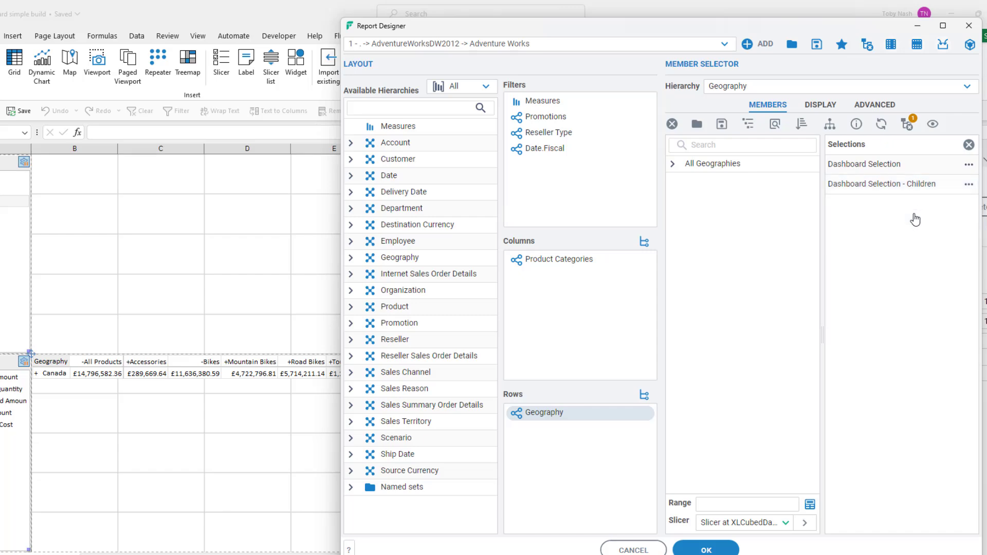
{"action": "left_click", "coordinate": [721, 550]}
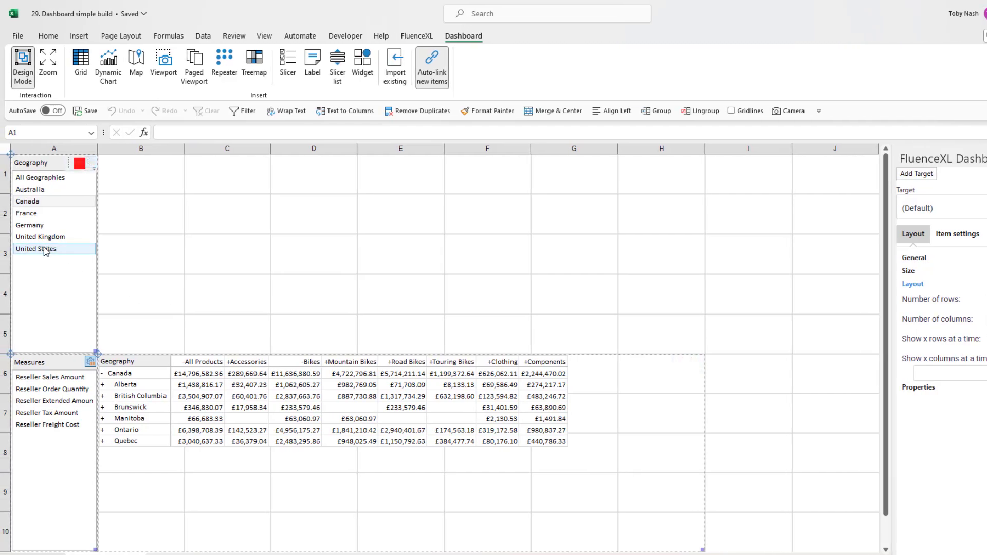
Test the grid's response by choosing United States and Australia in the Geography slicer.
{"action": "left_click", "coordinate": [45, 249]}
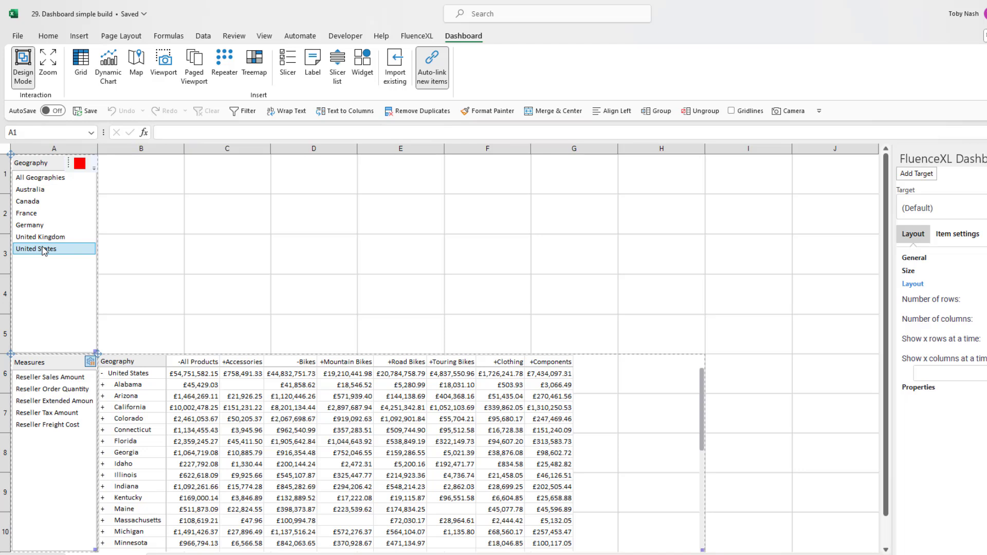
{"action": "left_click", "coordinate": [55, 192]}
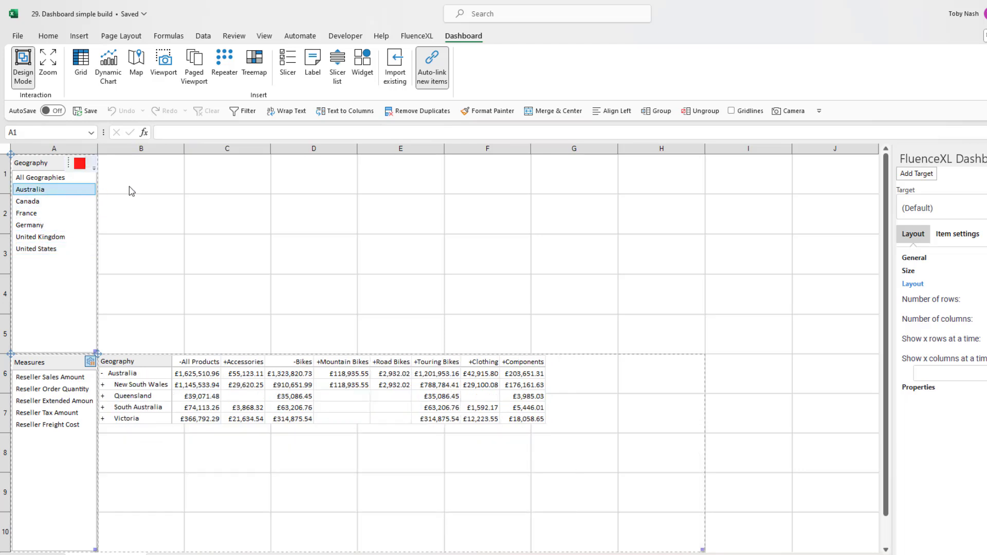
Move the existing dynamic chart "Quarterly variance by product" from the Qtr Sales sheet into dashboard cells B1:H5.
{"action": "left_click_drag", "start_coordinate": [128, 190], "coordinate": [628, 349]}
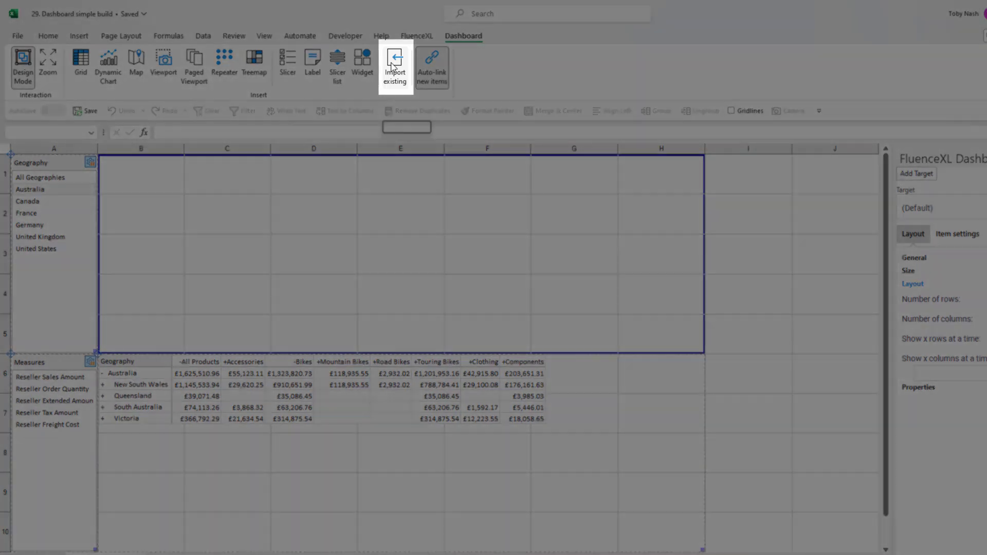
{"action": "left_click", "coordinate": [391, 65]}
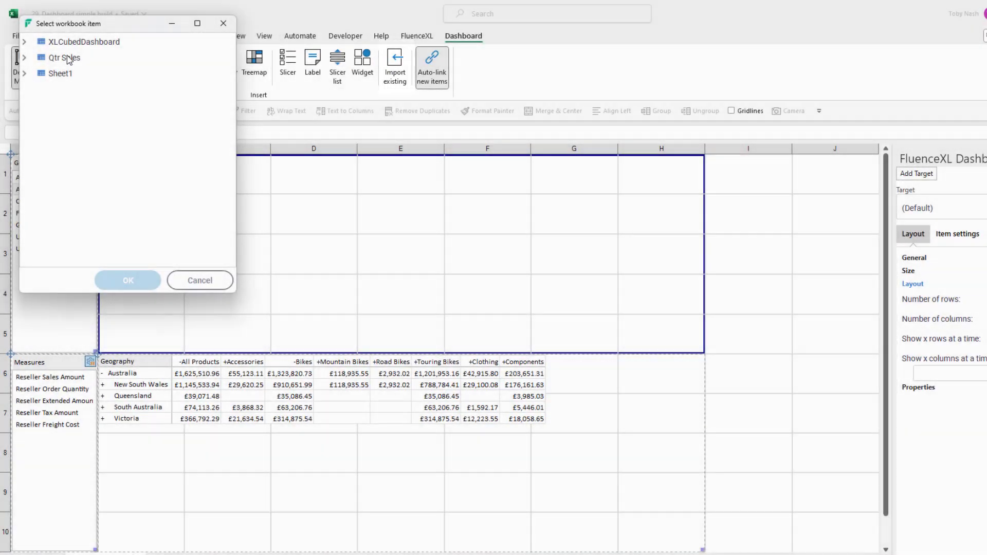
{"action": "left_click", "coordinate": [24, 58]}
{"action": "left_click", "coordinate": [35, 74]}
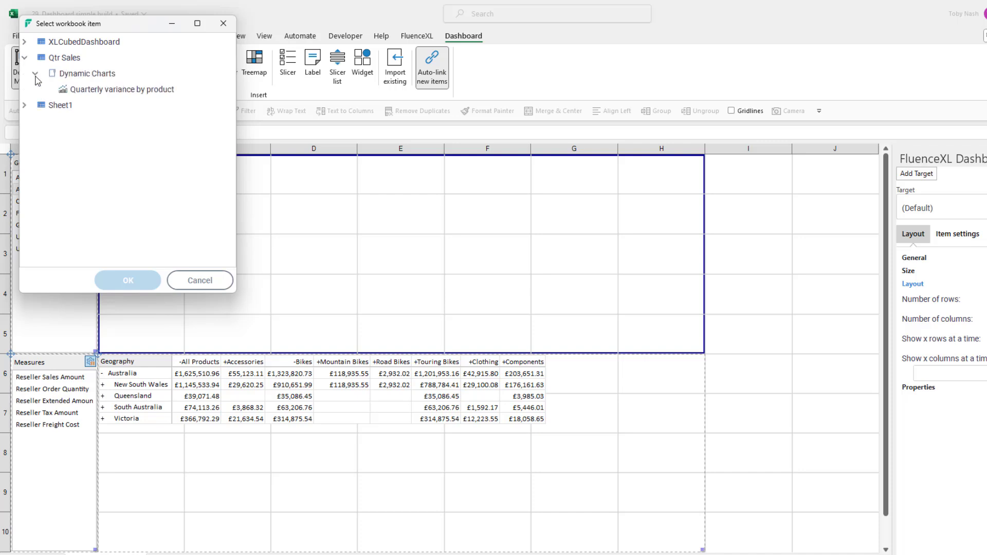
{"action": "left_click", "coordinate": [101, 90]}
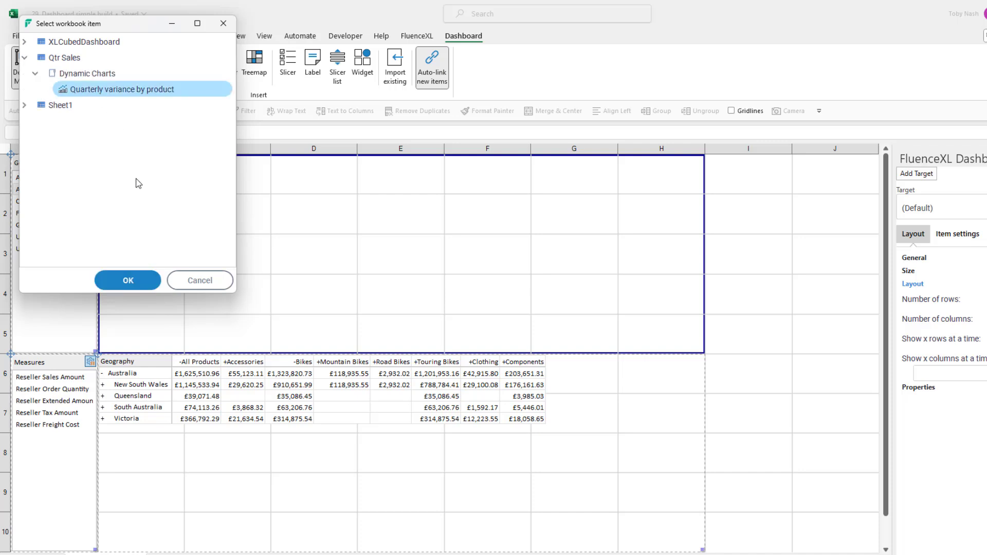
{"action": "left_click", "coordinate": [128, 280]}
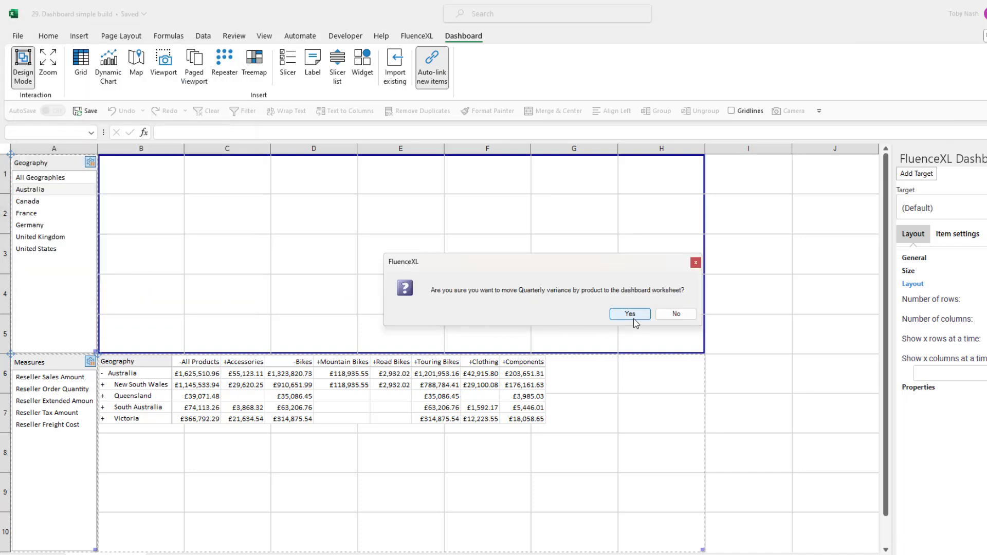
{"action": "left_click", "coordinate": [630, 314]}
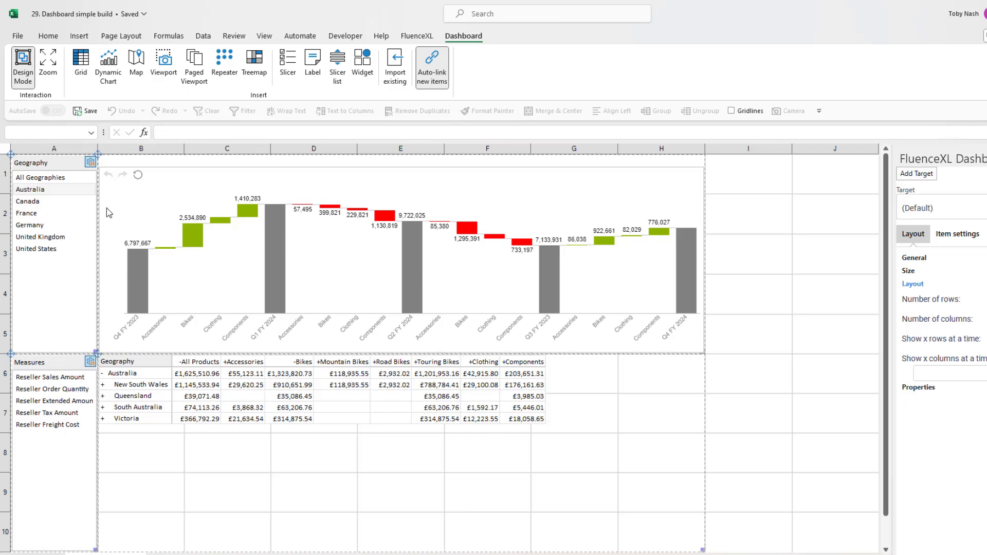
Choose France and then Canada in the Geography slicer, and assign the quarterly variance chart to the slicer's Red category.
{"action": "left_click", "coordinate": [54, 213]}
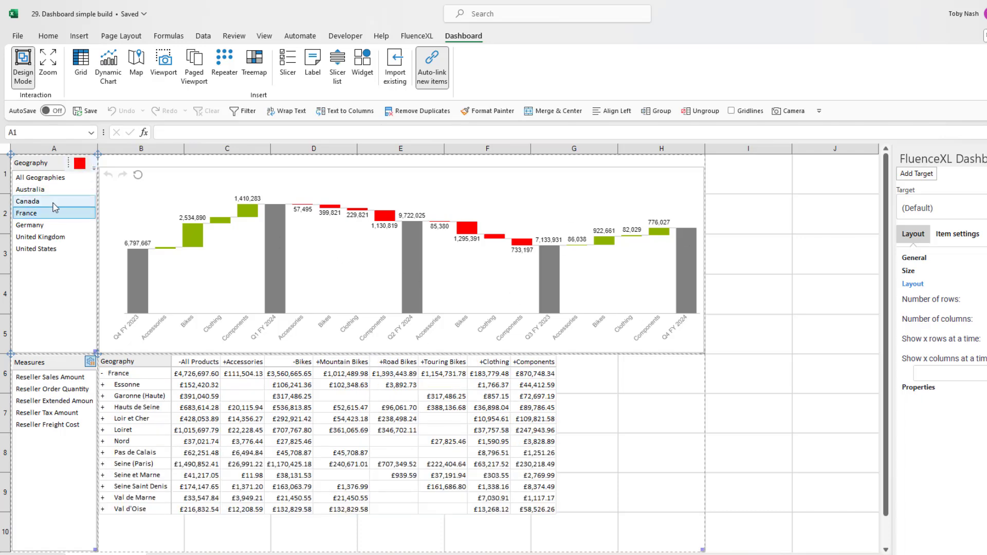
{"action": "left_click", "coordinate": [54, 203]}
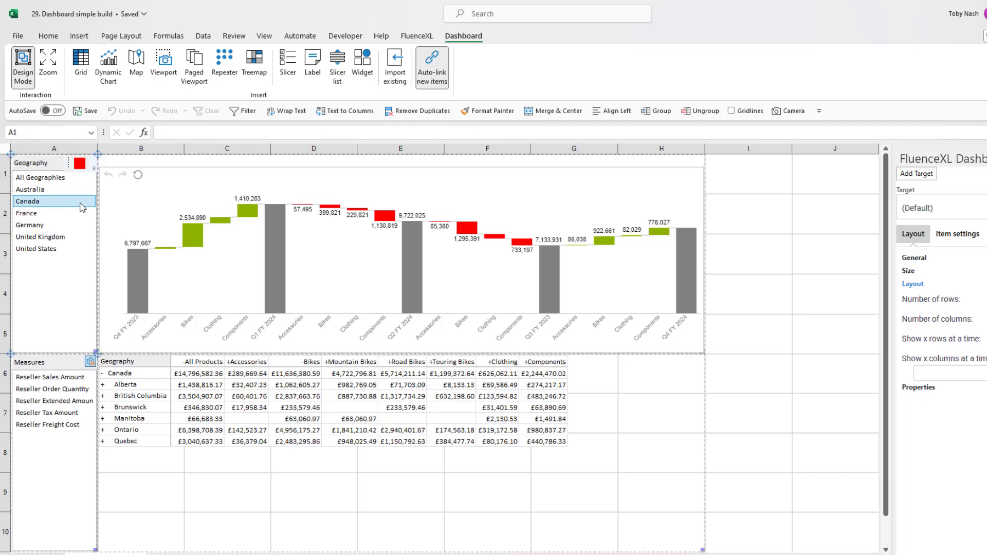
{"action": "left_click", "coordinate": [691, 164]}
{"action": "left_click", "coordinate": [701, 179]}
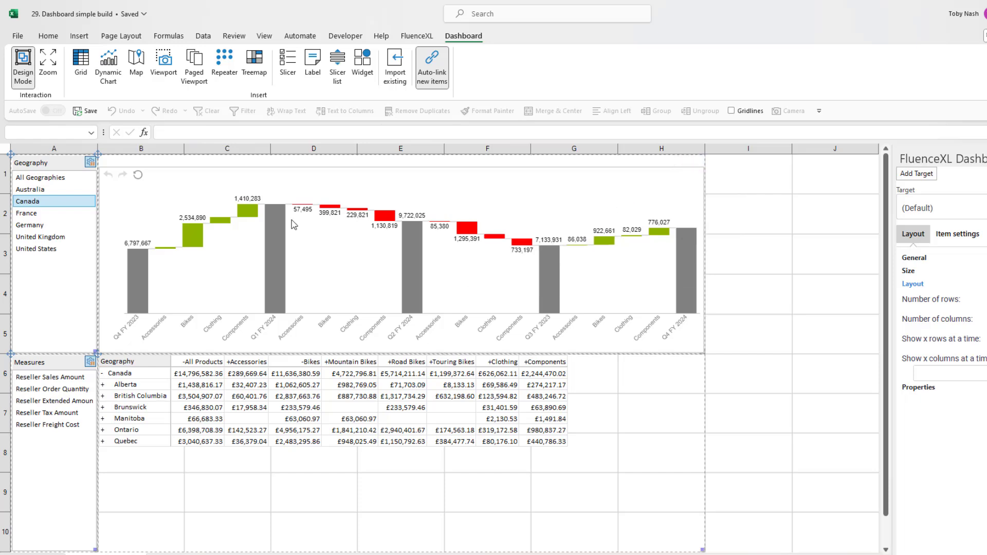
Filter the dashboard to France in the Geography slicer, and cross-filter the grid by the chart's Q2 FY 2024 and Q4 FY 2023 bars.
{"action": "left_click", "coordinate": [48, 213]}
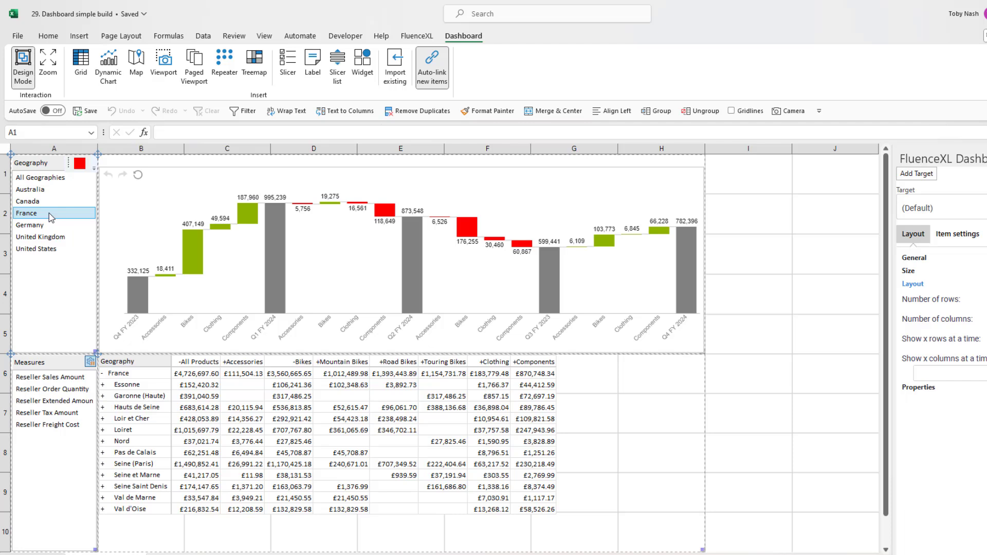
{"action": "left_click", "coordinate": [413, 272]}
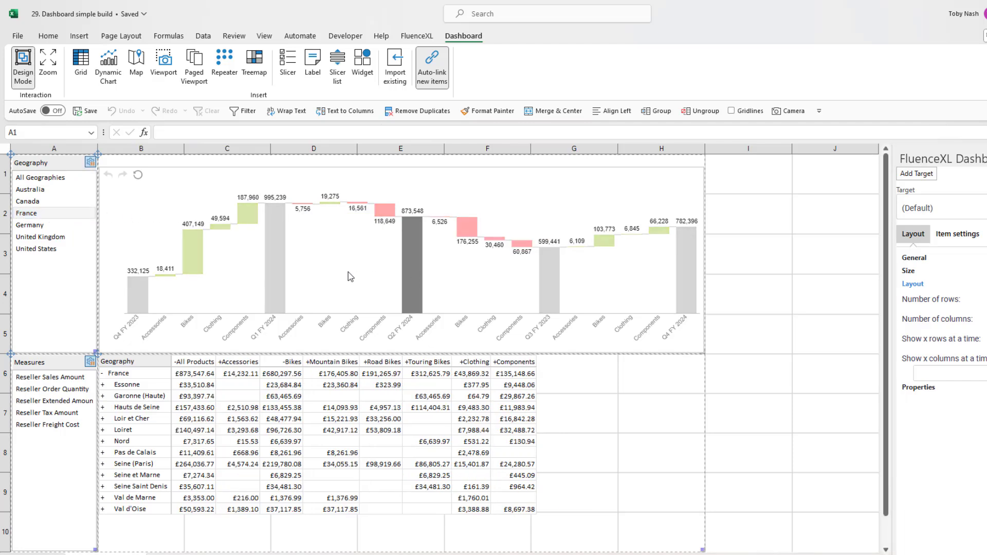
{"action": "left_click", "coordinate": [129, 293]}
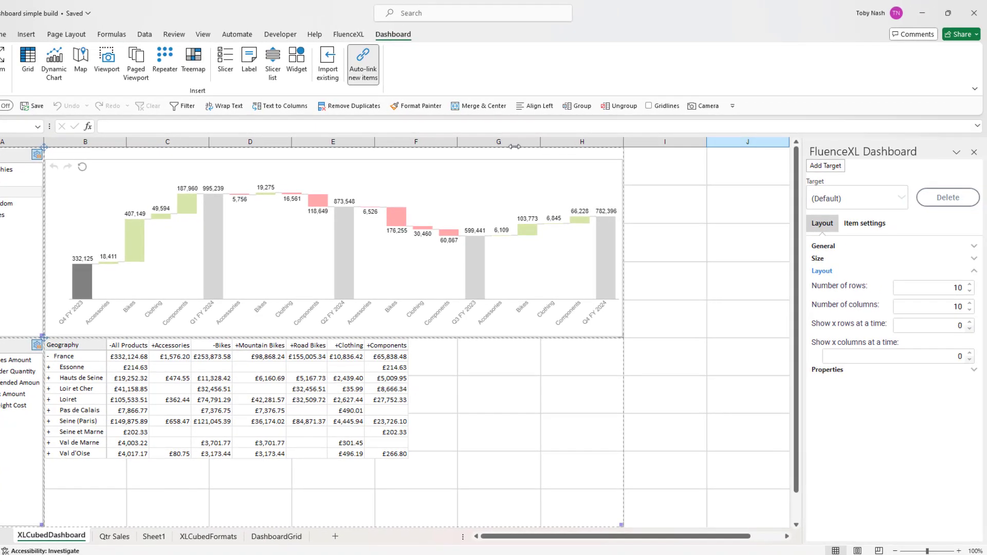
Check how the default layout adapts by narrowing the workbook window to about half width, and restore it to full screen.
{"action": "left_click", "coordinate": [948, 13]}
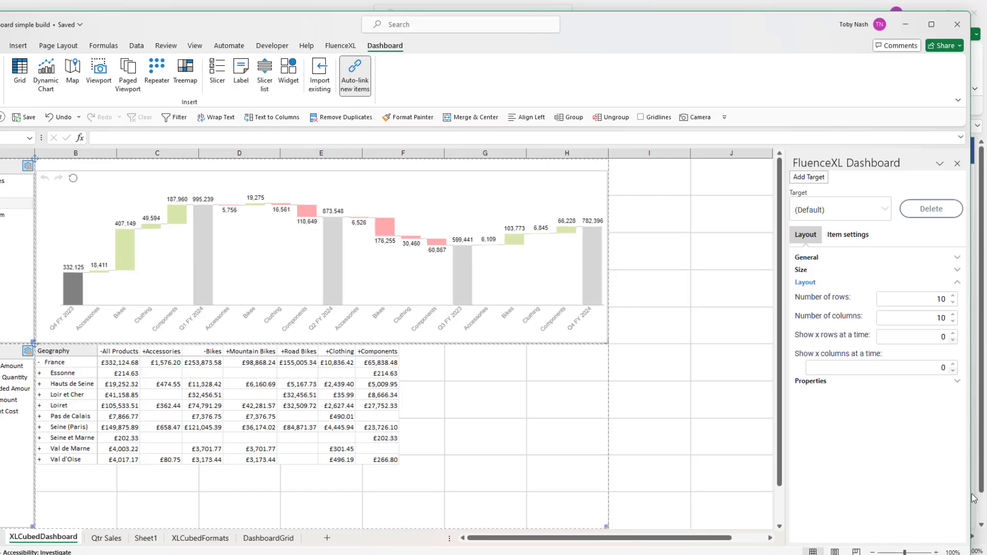
{"action": "left_click_drag", "start_coordinate": [973, 498], "coordinate": [450, 503]}
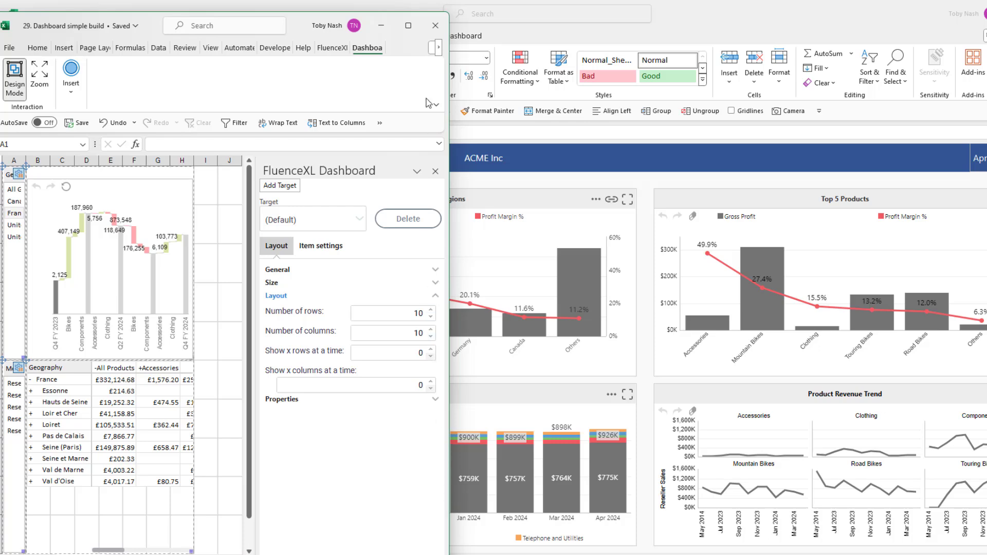
{"action": "left_click", "coordinate": [408, 25]}
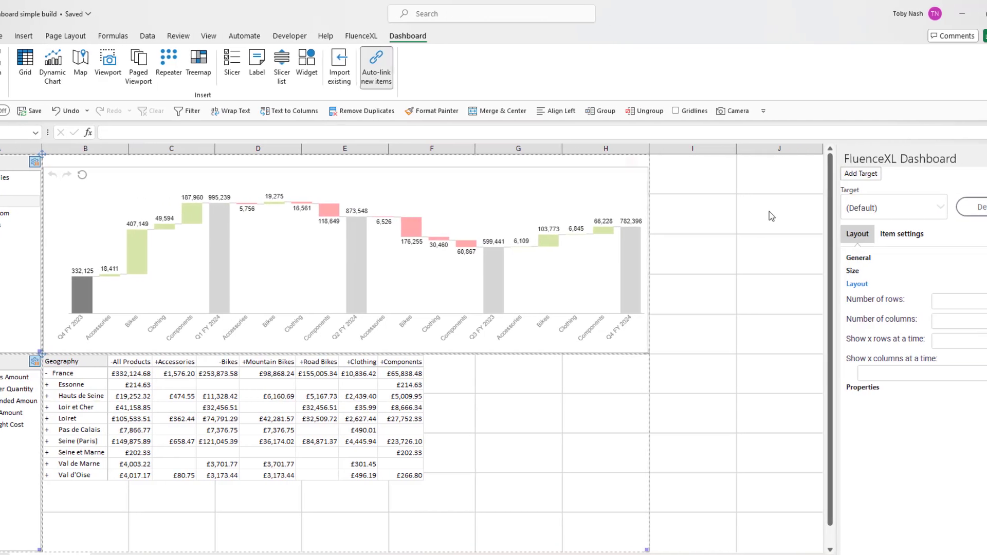
Add a Phone portrait target layout to the dashboard.
{"action": "left_click", "coordinate": [931, 215]}
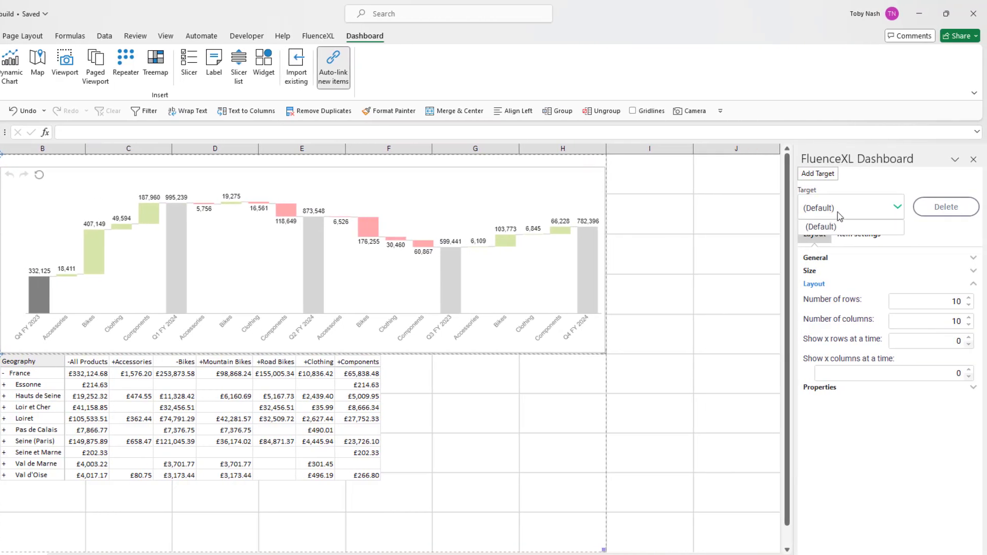
{"action": "left_click", "coordinate": [832, 179]}
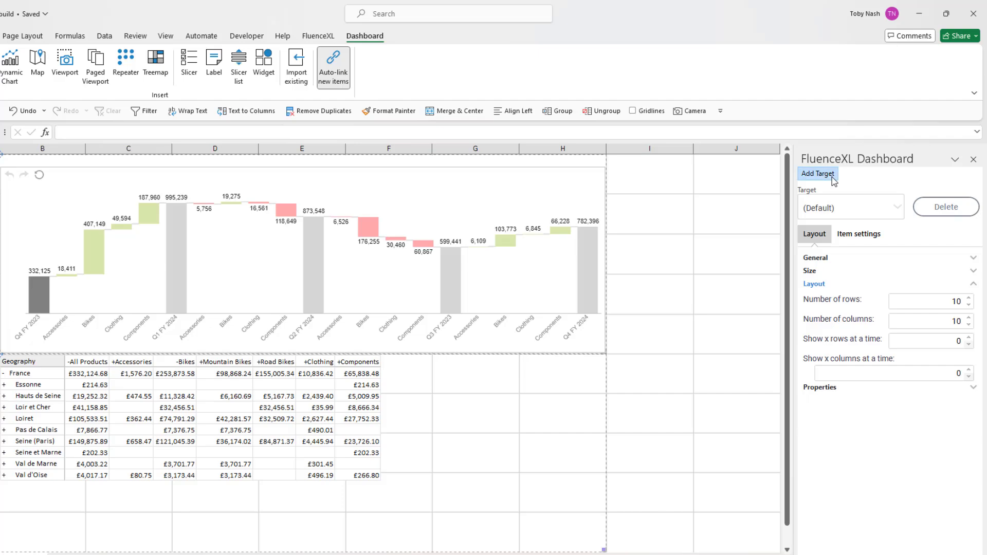
{"action": "left_click", "coordinate": [833, 175]}
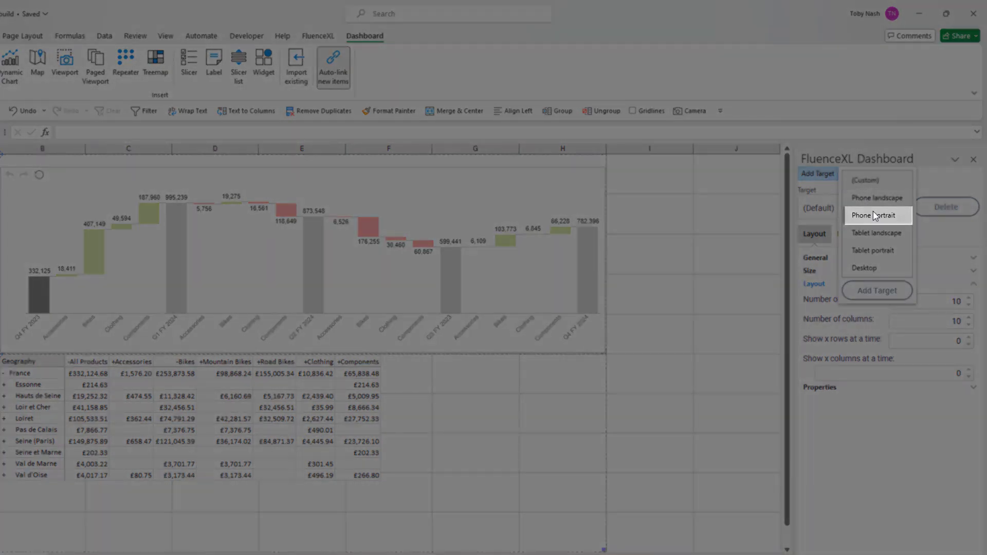
{"action": "left_click", "coordinate": [873, 215]}
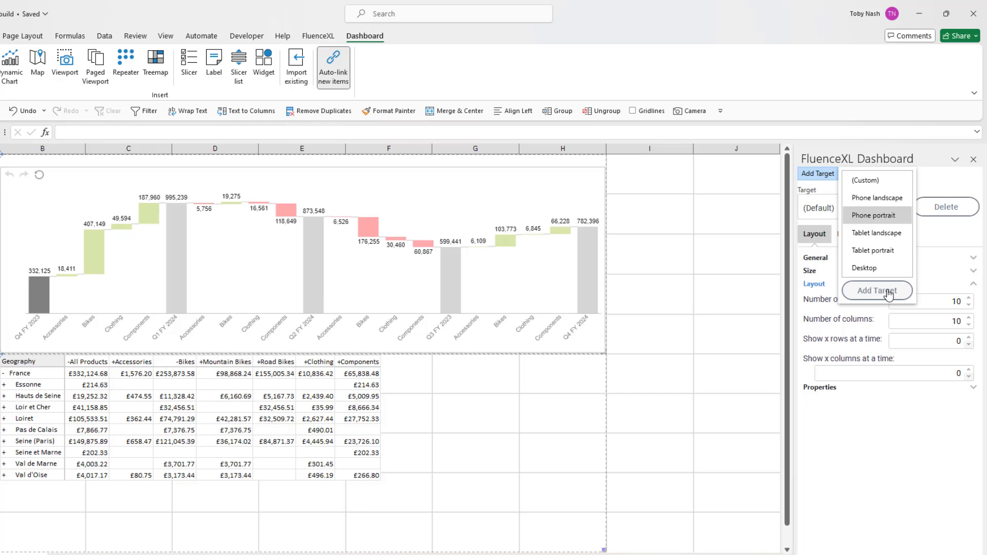
{"action": "left_click", "coordinate": [888, 292]}
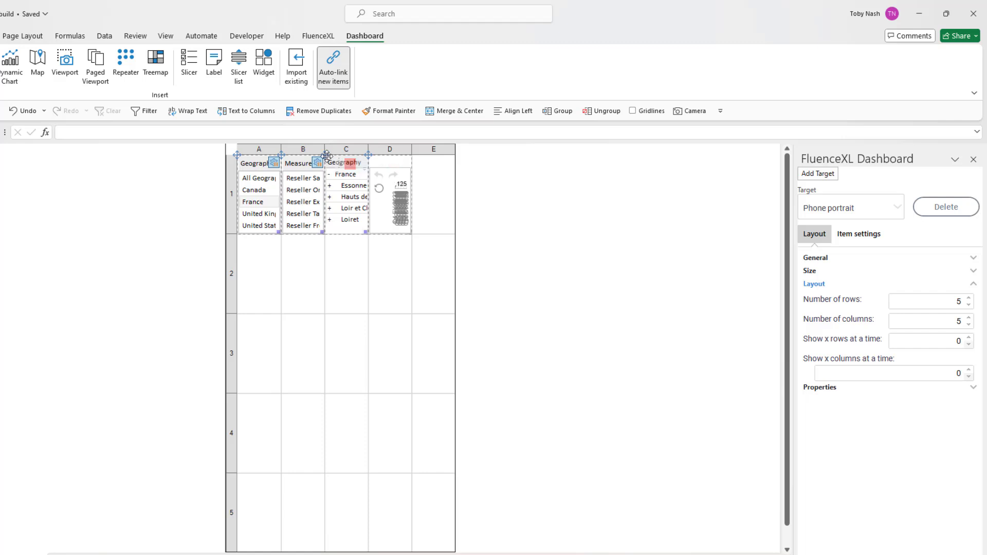
Arrange the Phone portrait layout with Geography in A1:B1, Measures in C1:E1, the chart in A2:E3 and the grid in A4:E5.
{"action": "left_click_drag", "start_coordinate": [327, 155], "coordinate": [257, 400]}
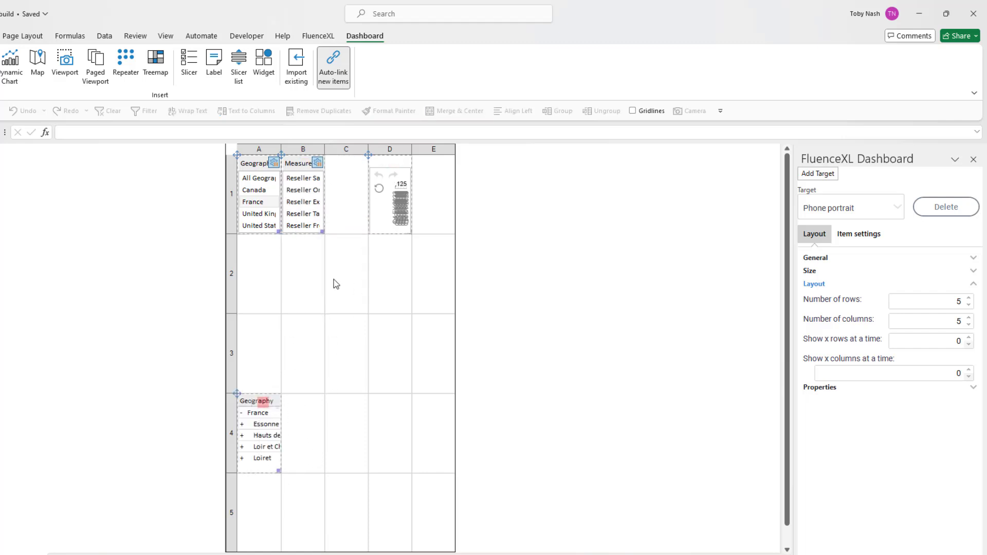
{"action": "left_click_drag", "start_coordinate": [369, 157], "coordinate": [237, 236]}
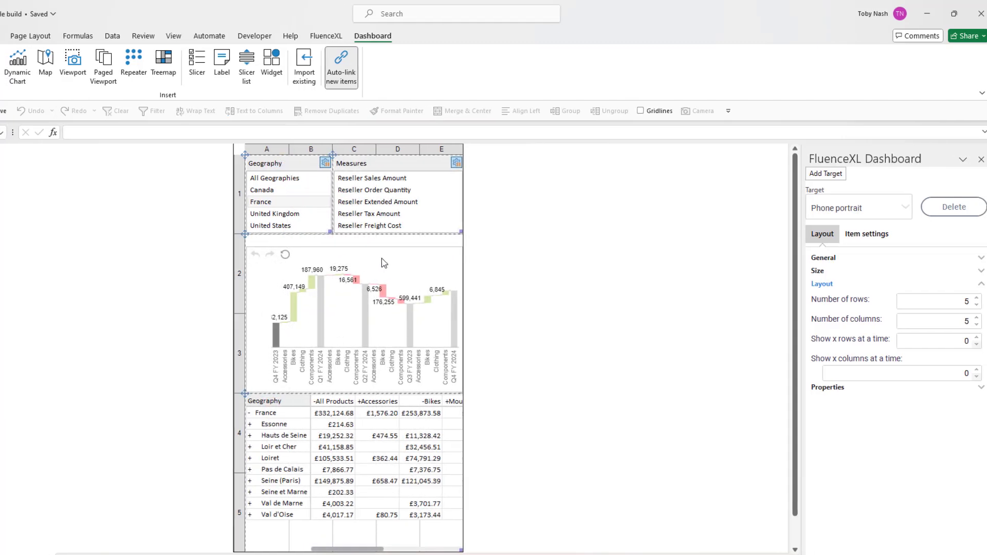
Turn off design mode and shrink the workbook window to phone width to test the portrait layout.
{"action": "left_click", "coordinate": [8, 68]}
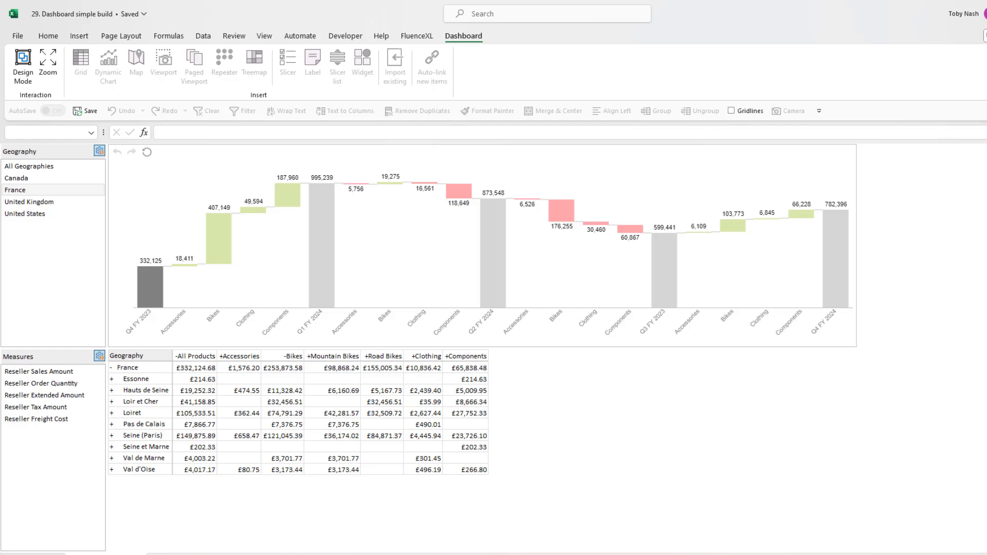
{"action": "key", "text": "super+Down"}
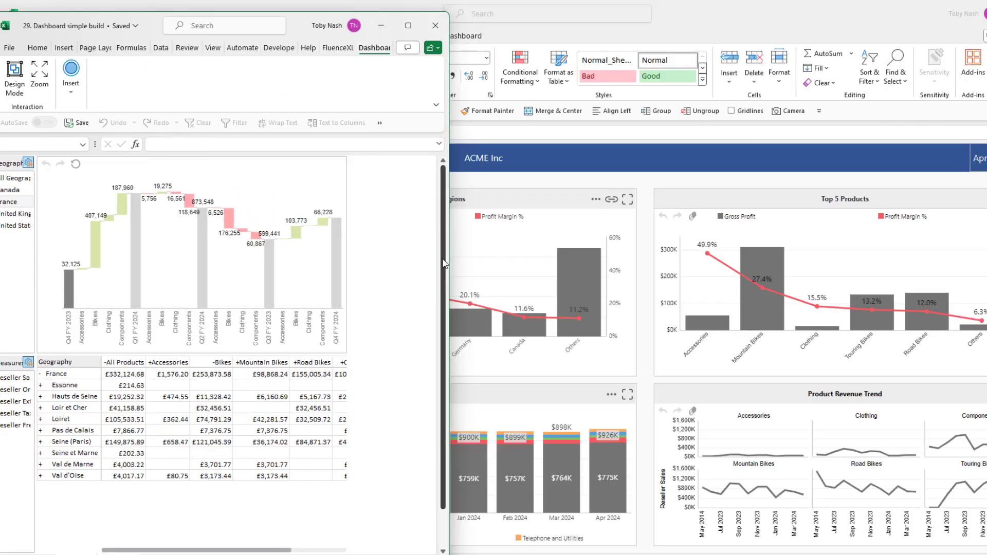
{"action": "left_click_drag", "start_coordinate": [450, 257], "coordinate": [215, 261]}
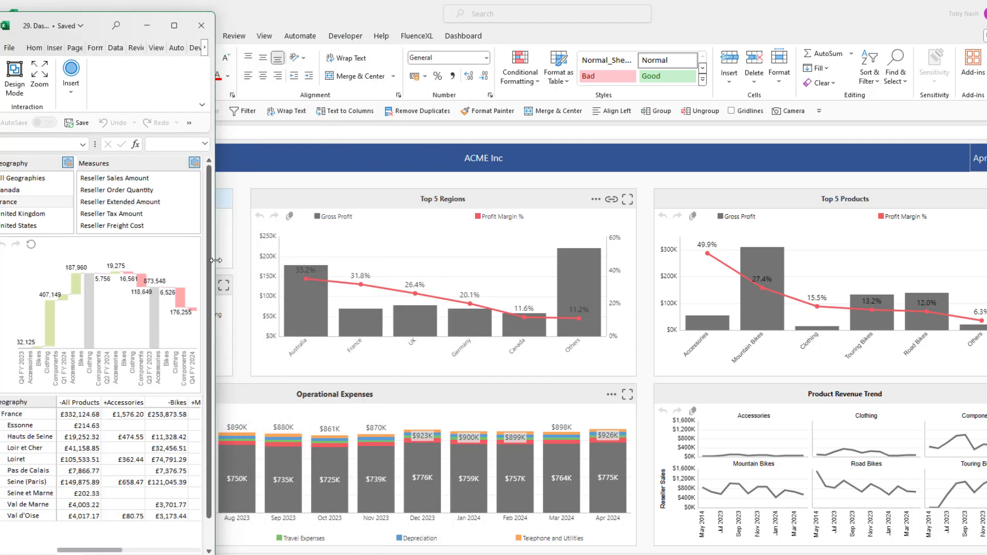
Switch to the 29. Card dashboard workbook and publish it under its own name to the 2024 folder on the FluenceXL web server.
{"action": "left_click_drag", "start_coordinate": [98, 32], "coordinate": [172, 27]}
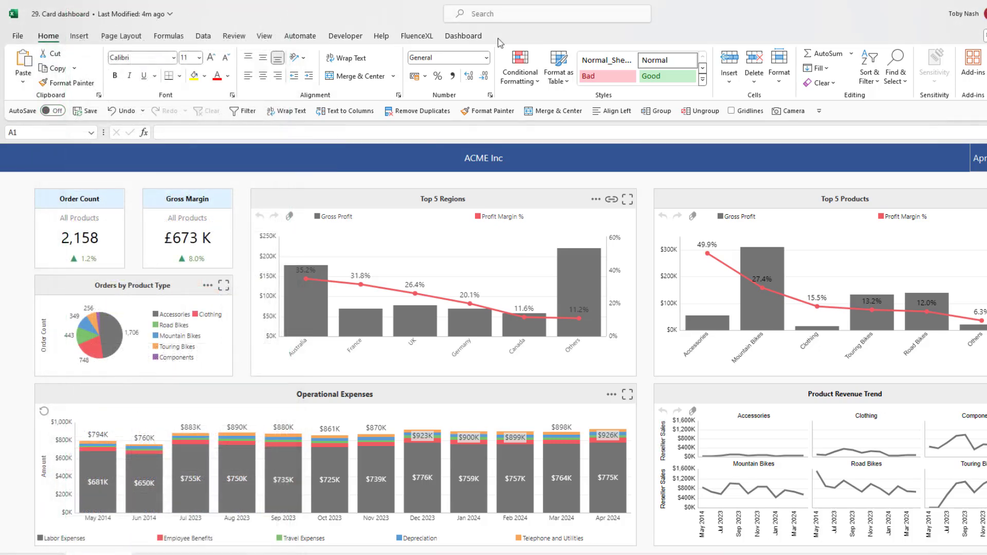
{"action": "left_click", "coordinate": [417, 37]}
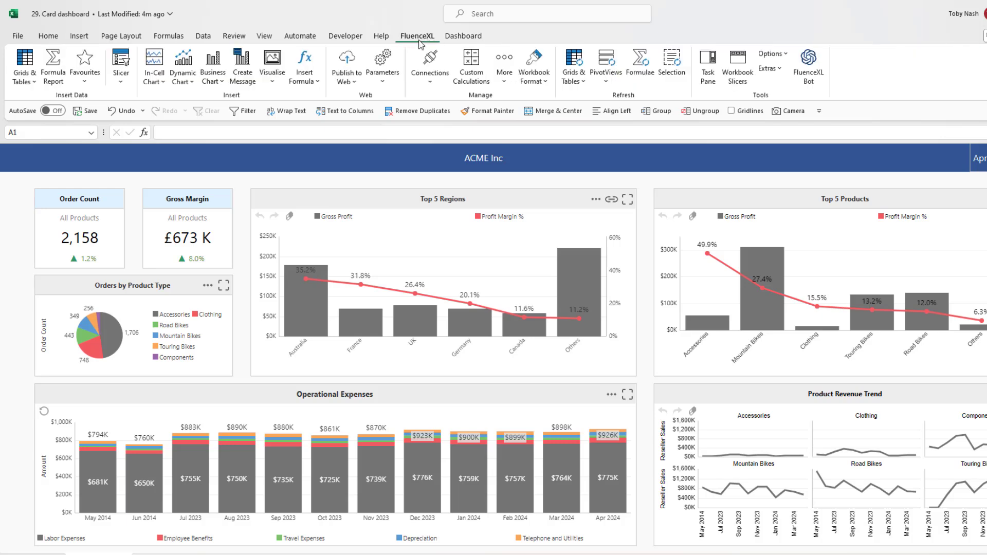
{"action": "left_click", "coordinate": [362, 58]}
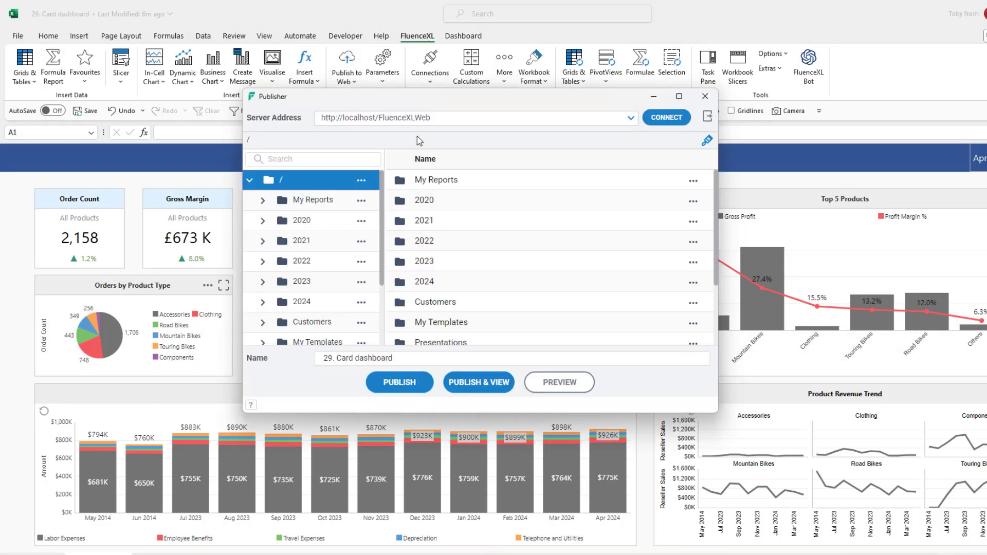
{"action": "double_click", "coordinate": [445, 282]}
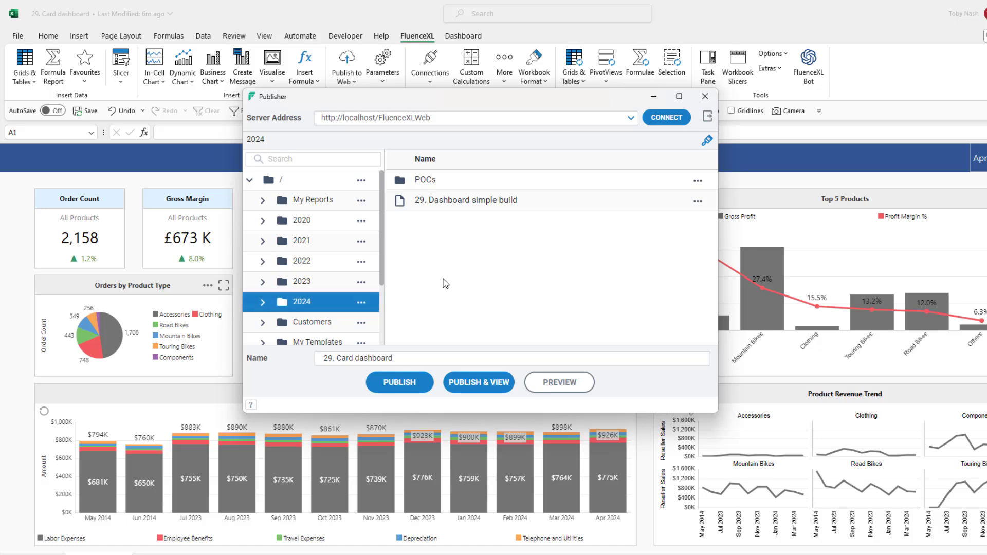
{"action": "left_click", "coordinate": [398, 385]}
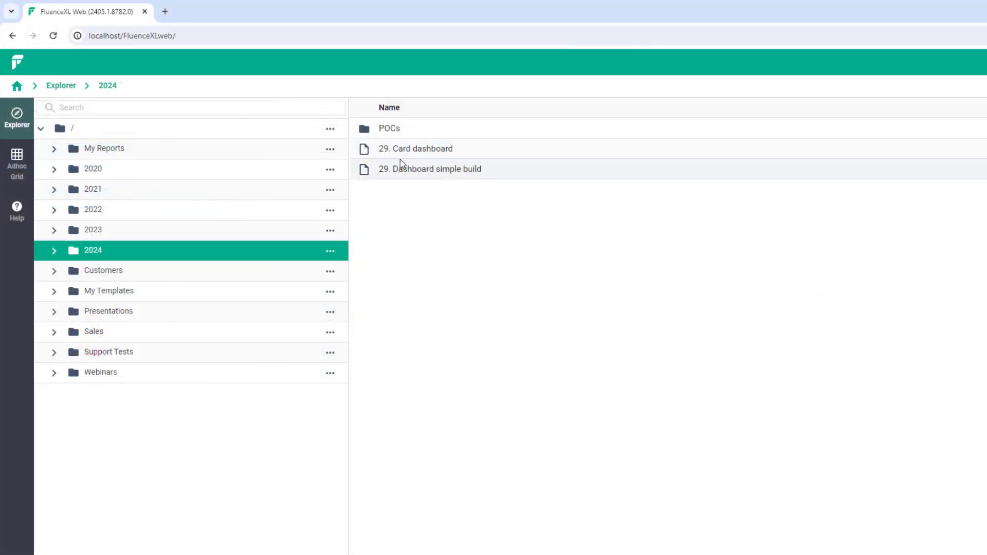
Open the published 29. Card dashboard in FluenceXL Web and narrow the browser to phone width to review all its cards.
{"action": "double_click", "coordinate": [473, 154]}
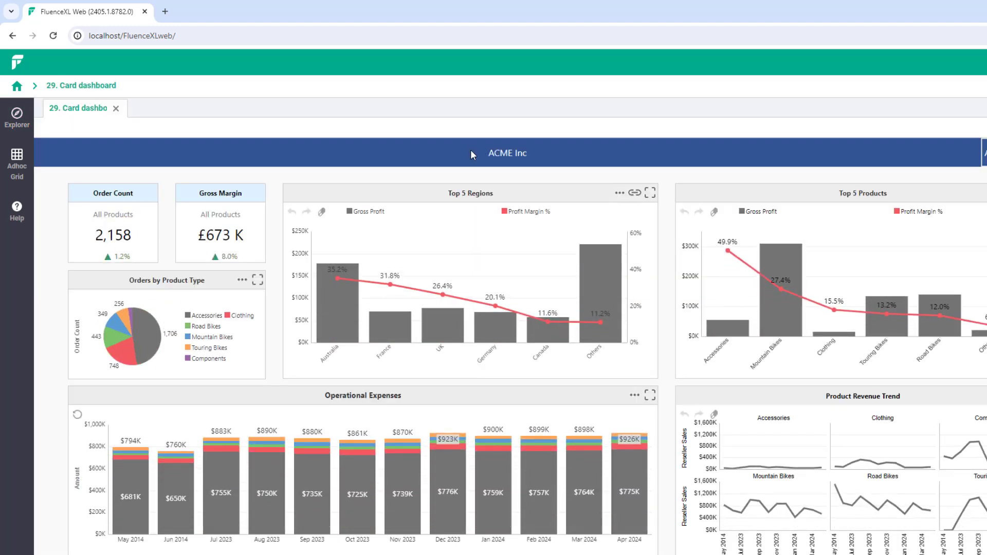
{"action": "left_click", "coordinate": [986, 12]}
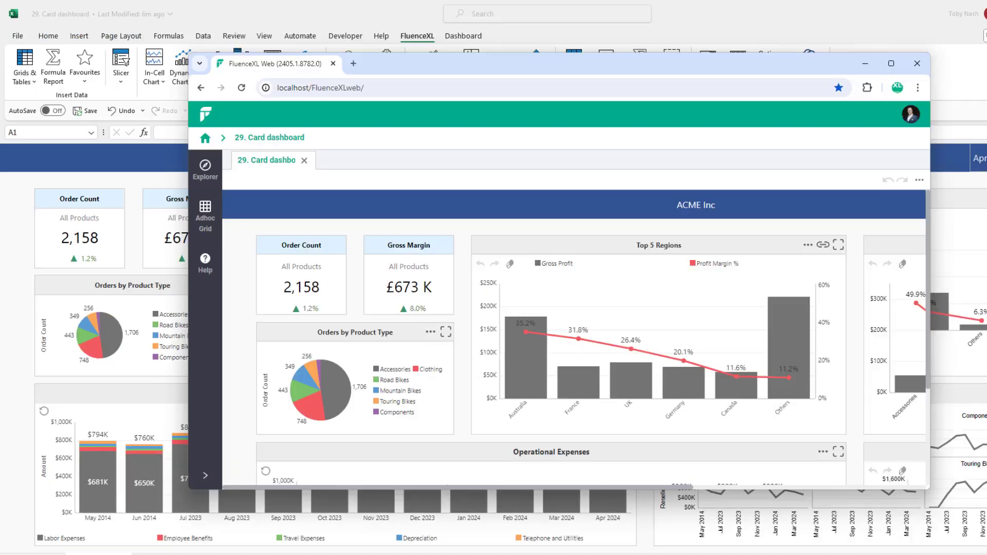
{"action": "left_click_drag", "start_coordinate": [933, 159], "coordinate": [452, 255]}
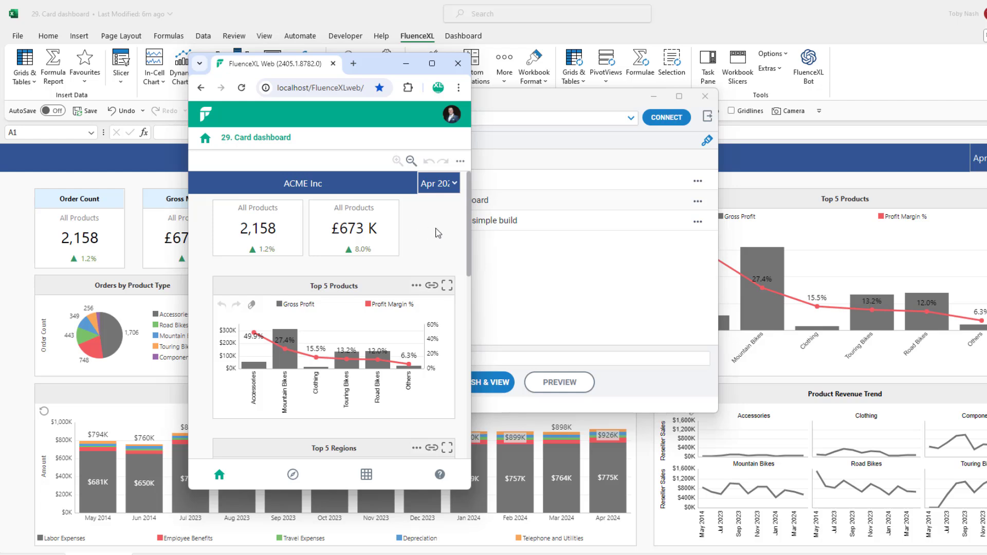
{"action": "scroll", "coordinate": [438, 233], "scroll_direction": "down", "scroll_amount": 10}
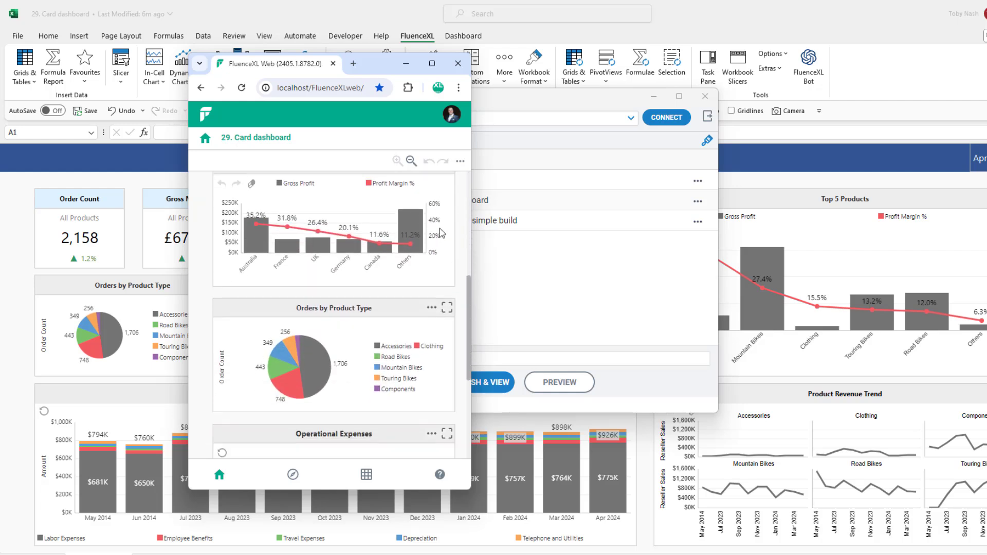
{"action": "scroll", "coordinate": [439, 233], "scroll_direction": "down", "scroll_amount": 4}
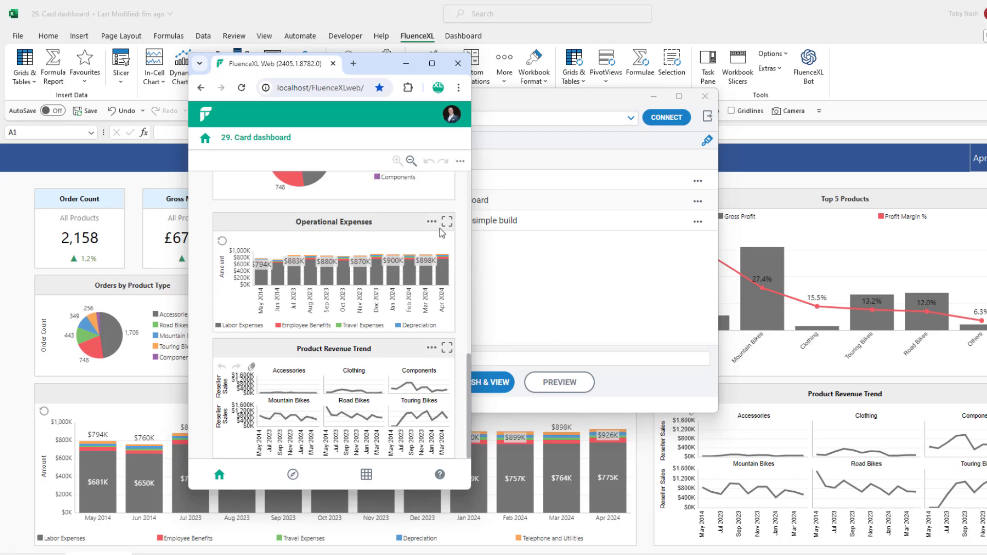